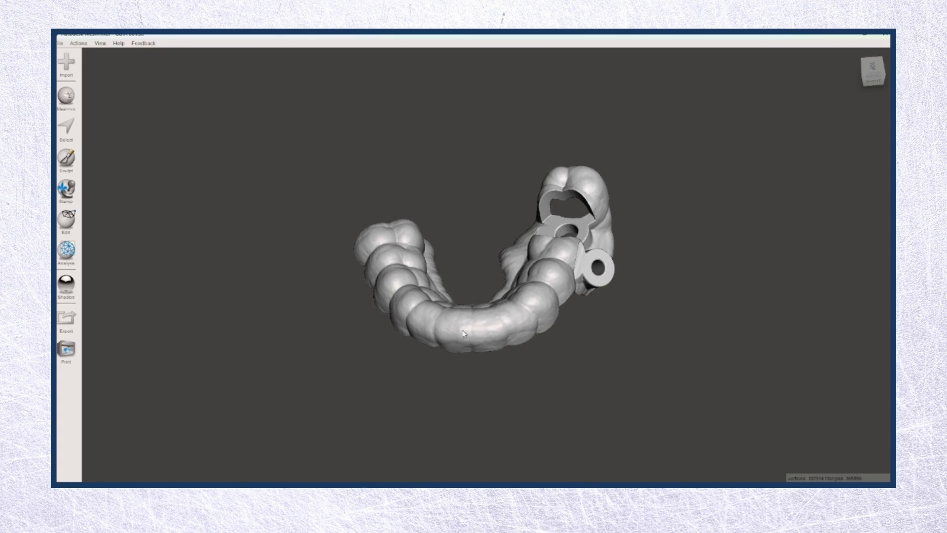
right_drag(546, 295, 426, 292)
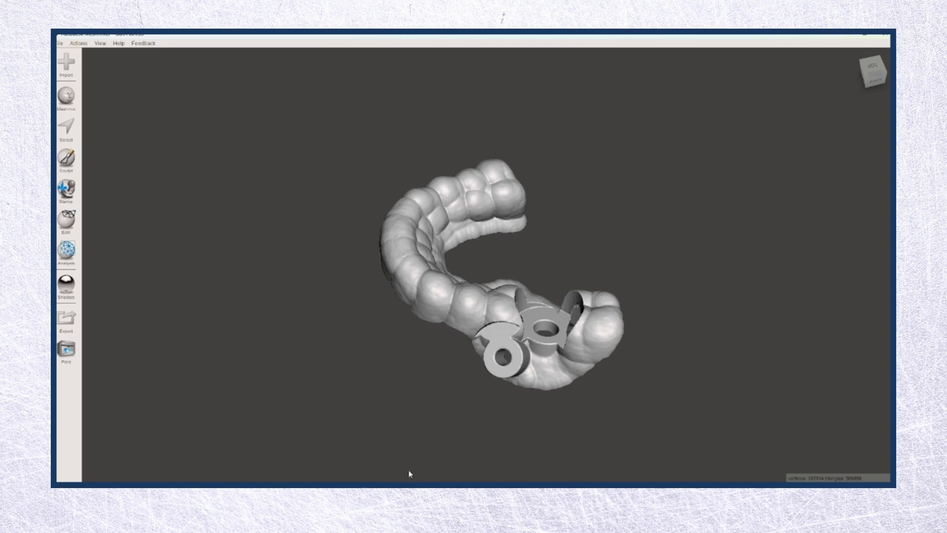
right_drag(481, 317, 545, 323)
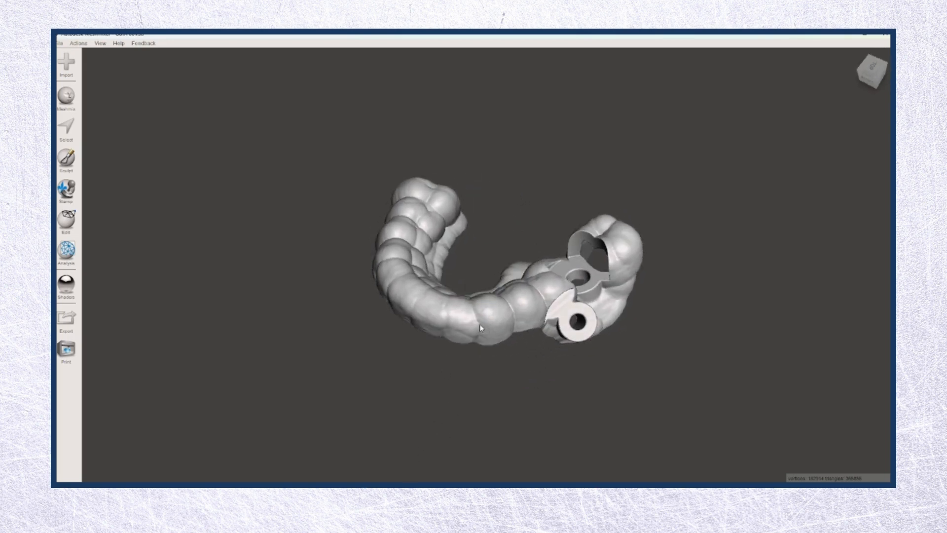
right_drag(480, 328, 497, 340)
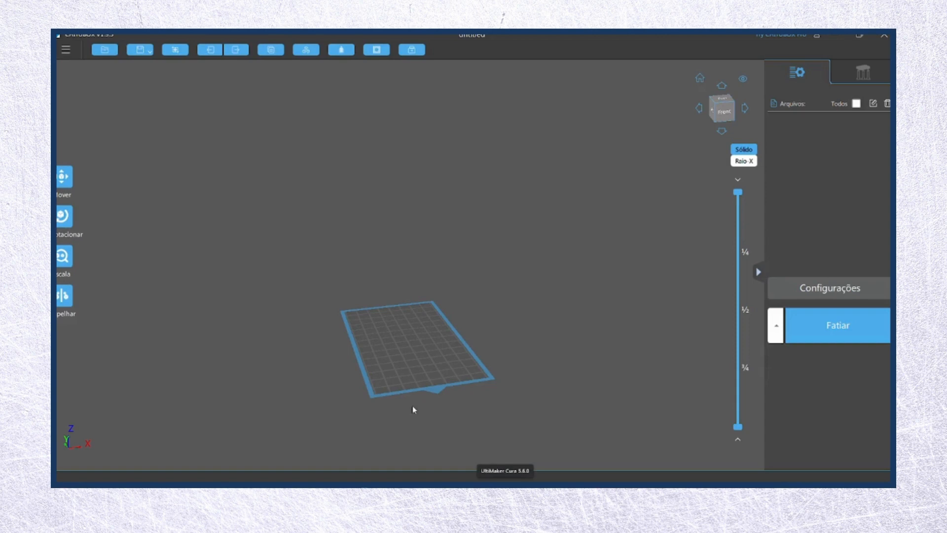
Review the slicer's general configuration options and the available help entries without changing any setting.
drag(371, 383, 423, 385)
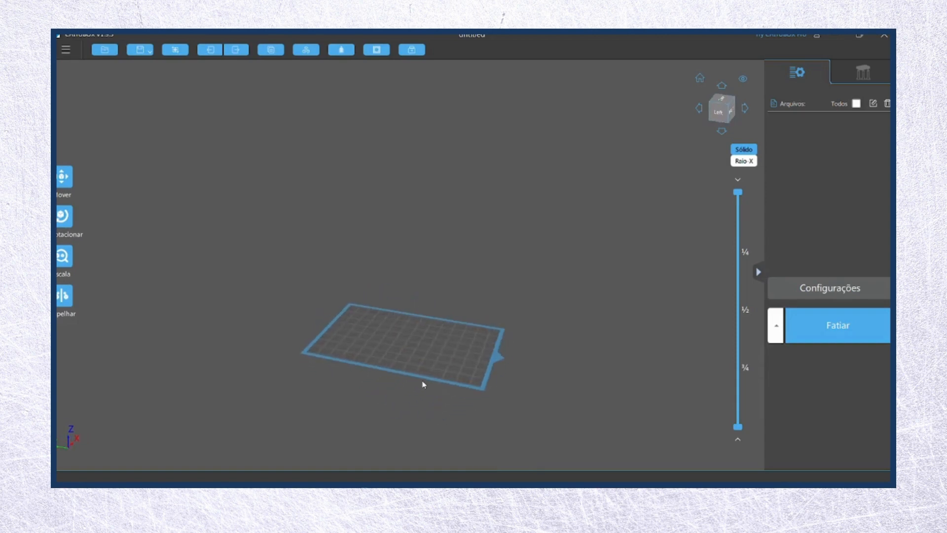
click(64, 51)
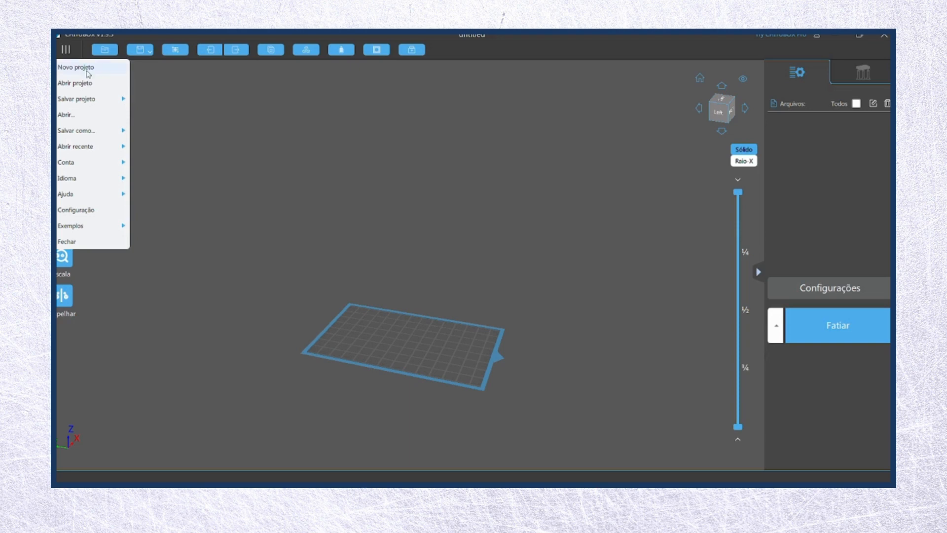
click(104, 209)
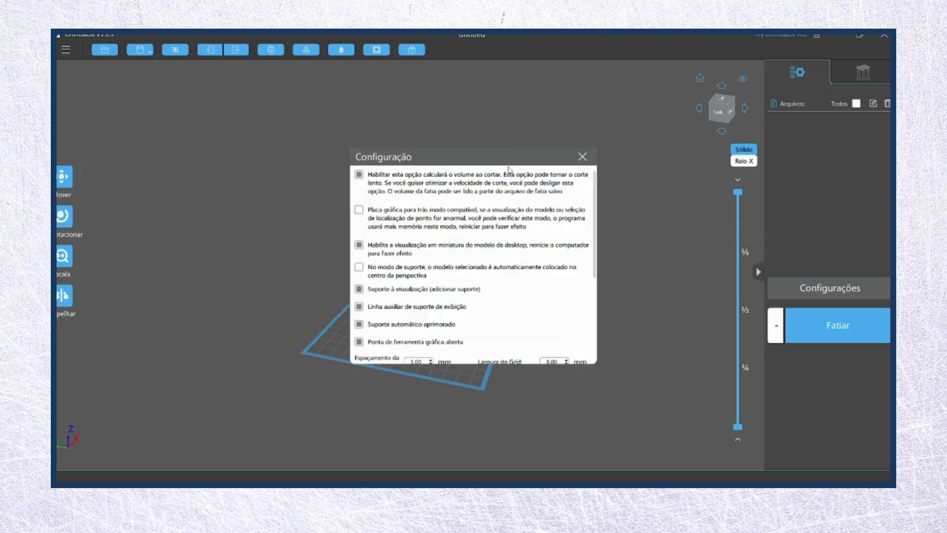
click(582, 157)
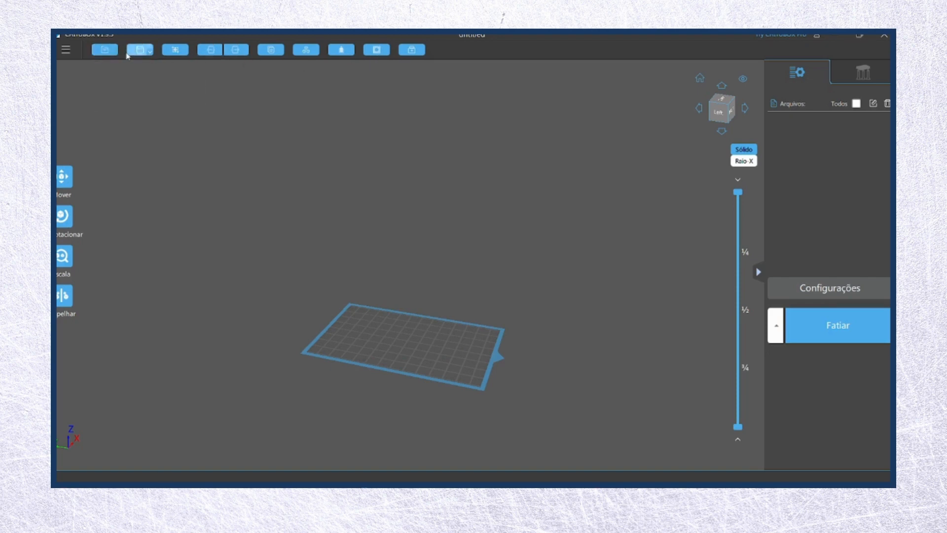
click(59, 50)
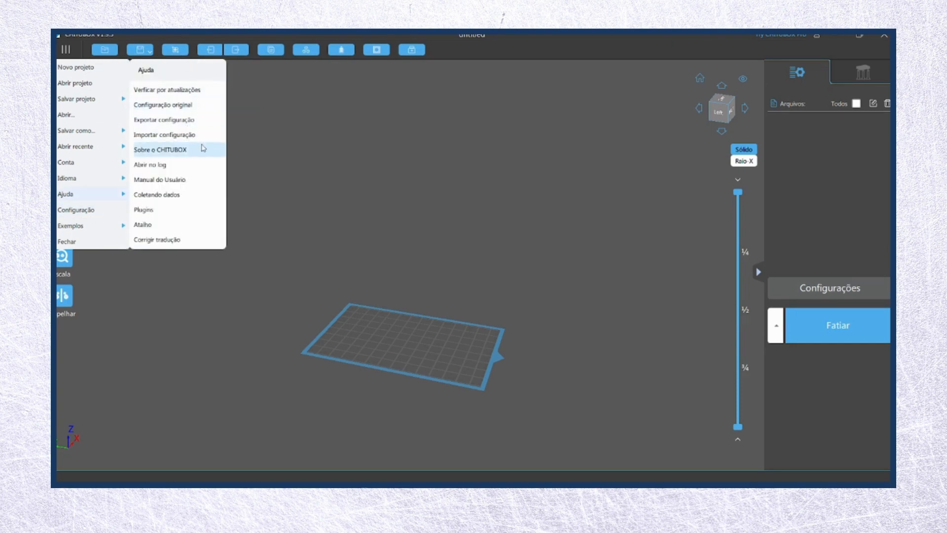
click(277, 174)
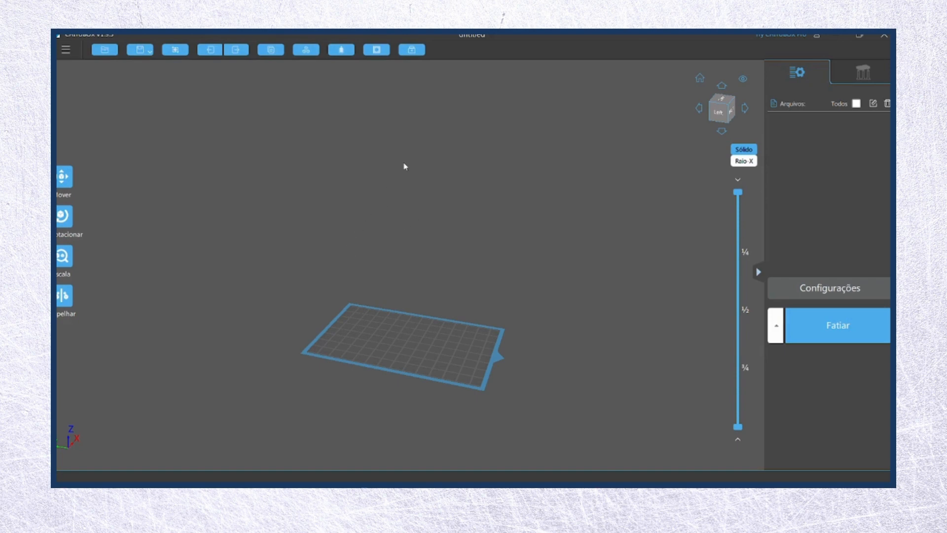
Import GUIA 001.stl from the CASO 001 desktop folder onto the CHITUBOX build plate.
drag(455, 317, 319, 312)
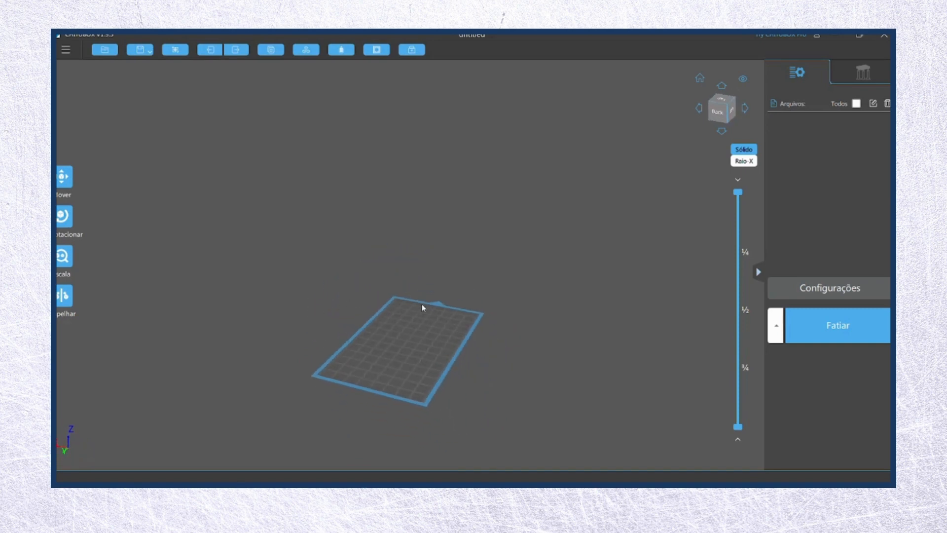
drag(422, 307, 321, 446)
mouse_move(264, 476)
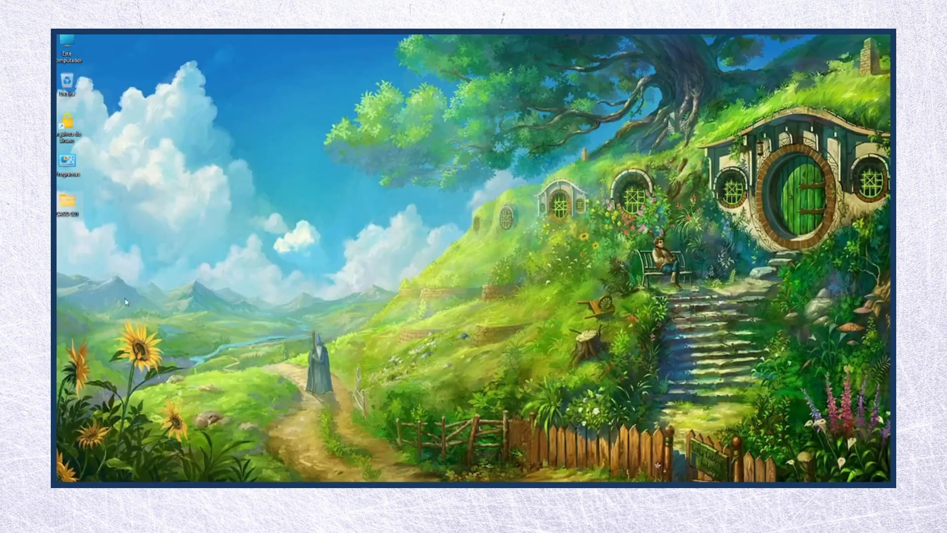
double_click(64, 202)
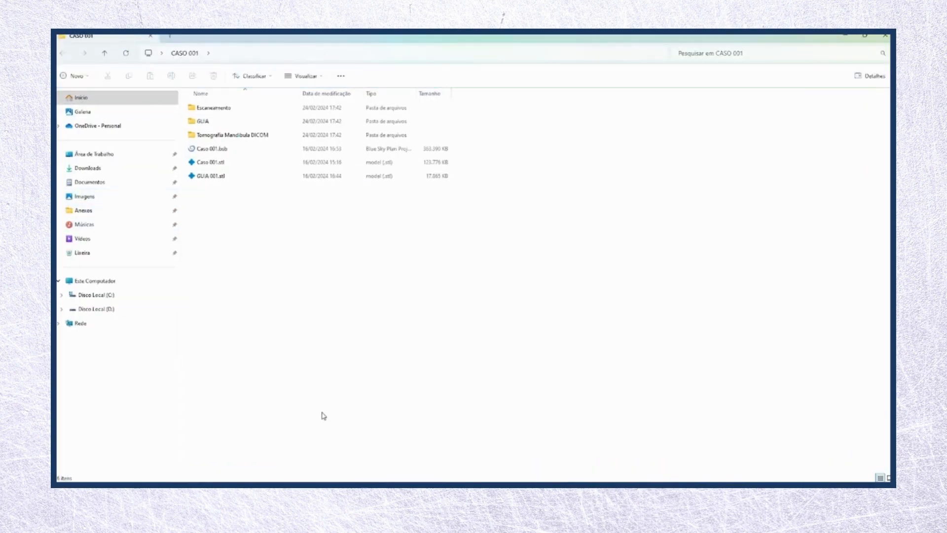
click(211, 175)
click(209, 174)
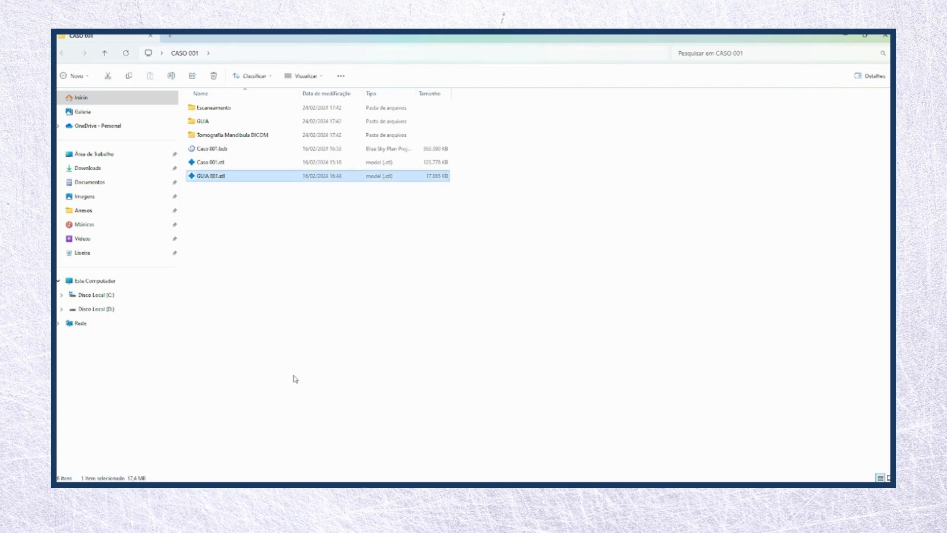
drag(206, 180, 522, 370)
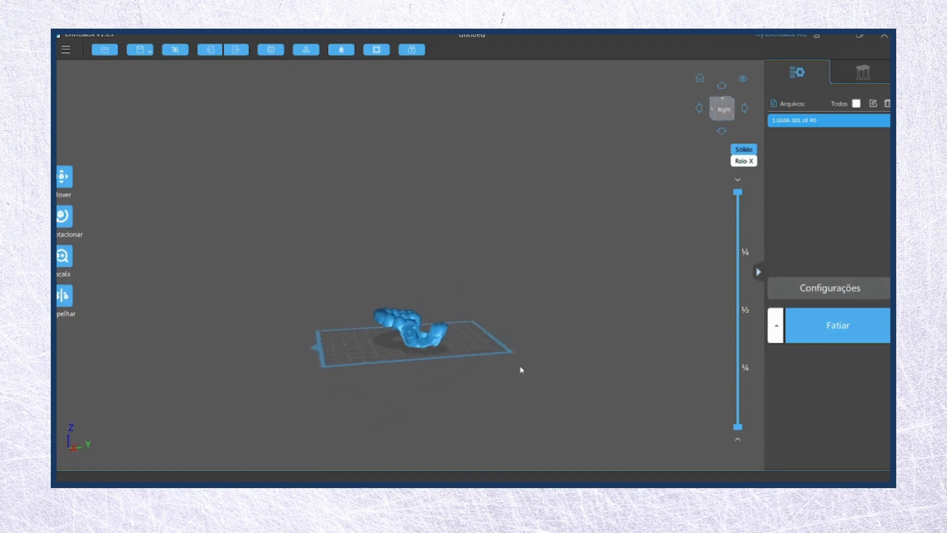
Check the surgical guide's scale settings and examine how it sits on the plate from above and below.
click(67, 262)
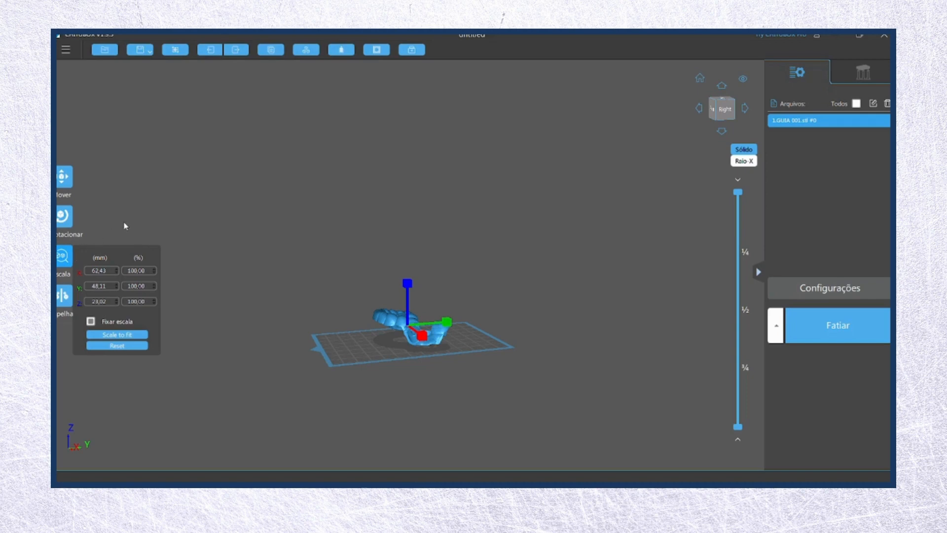
click(283, 211)
drag(366, 302, 482, 389)
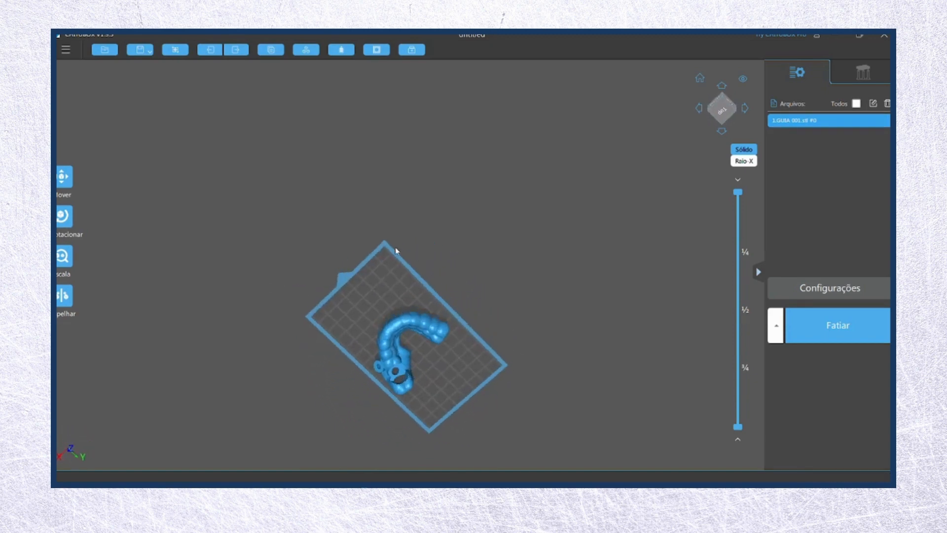
drag(393, 251, 279, 319)
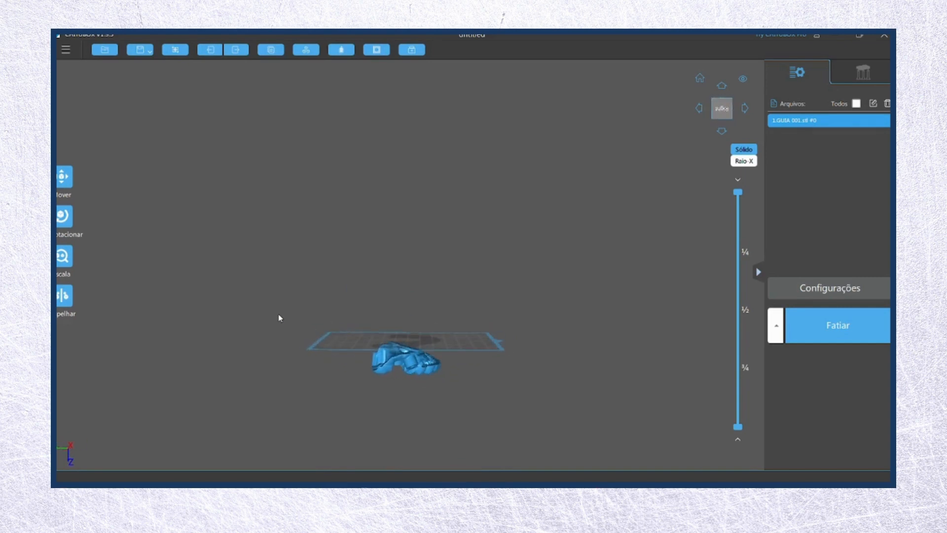
drag(406, 345, 409, 321)
drag(414, 274, 423, 241)
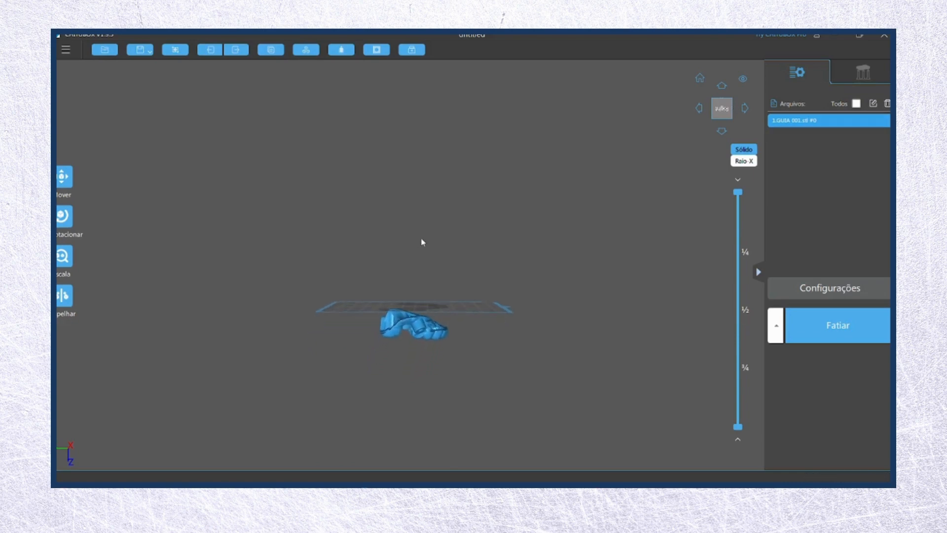
drag(402, 330, 376, 138)
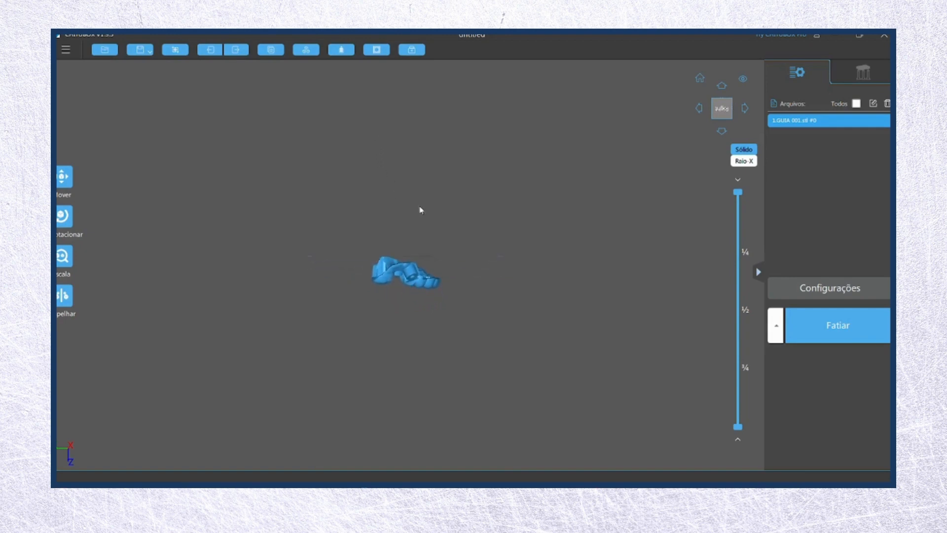
Rotate the surgical guide about 131° around the X axis so its inner side faces away from the plate at a tilt.
right_drag(425, 278, 531, 288)
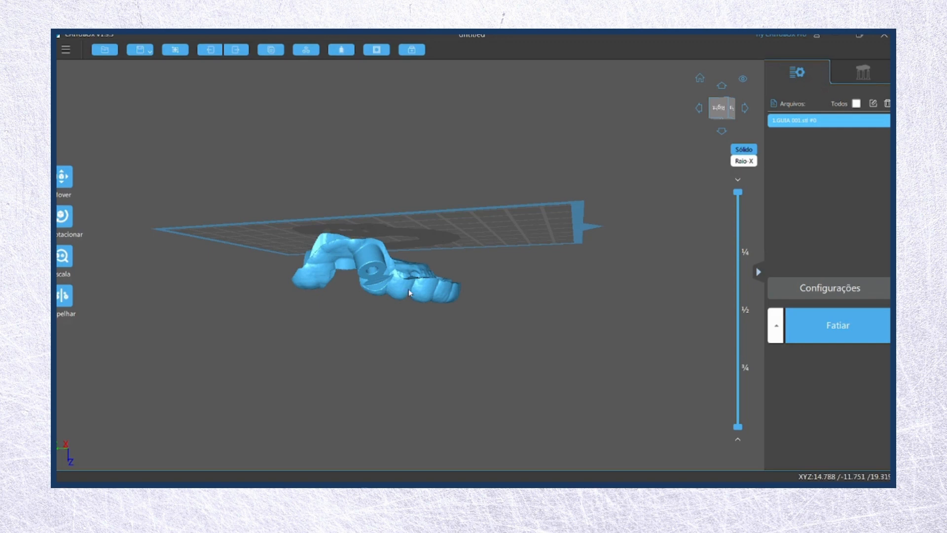
right_drag(409, 292, 362, 293)
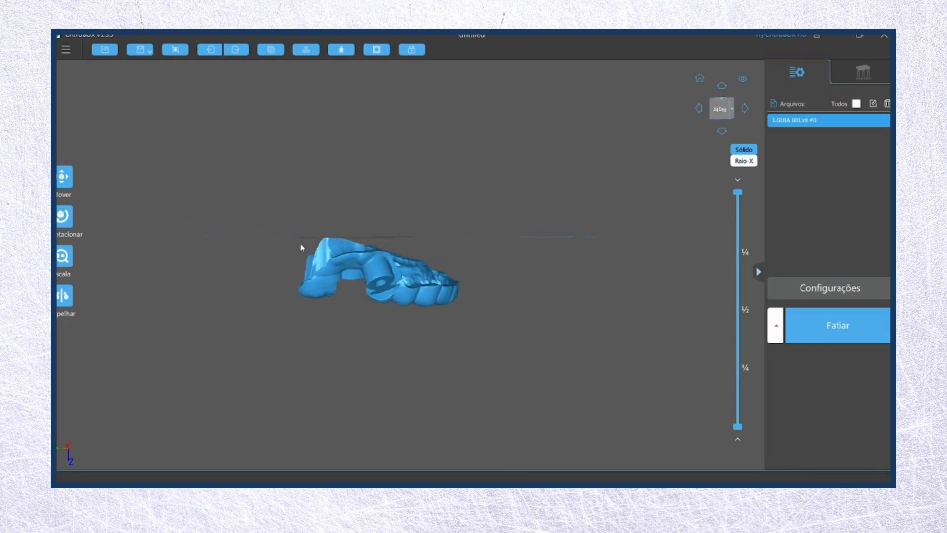
right_drag(302, 247, 357, 254)
click(63, 216)
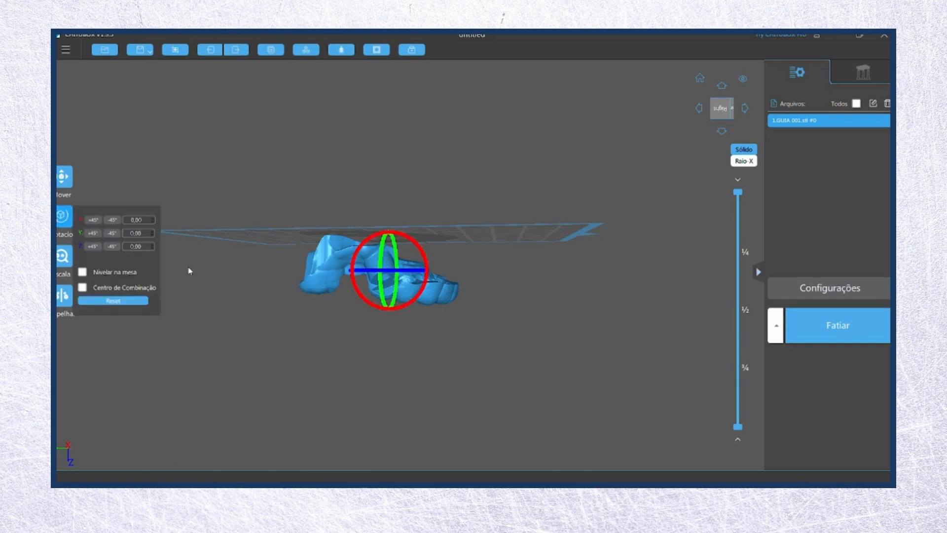
drag(364, 244, 351, 293)
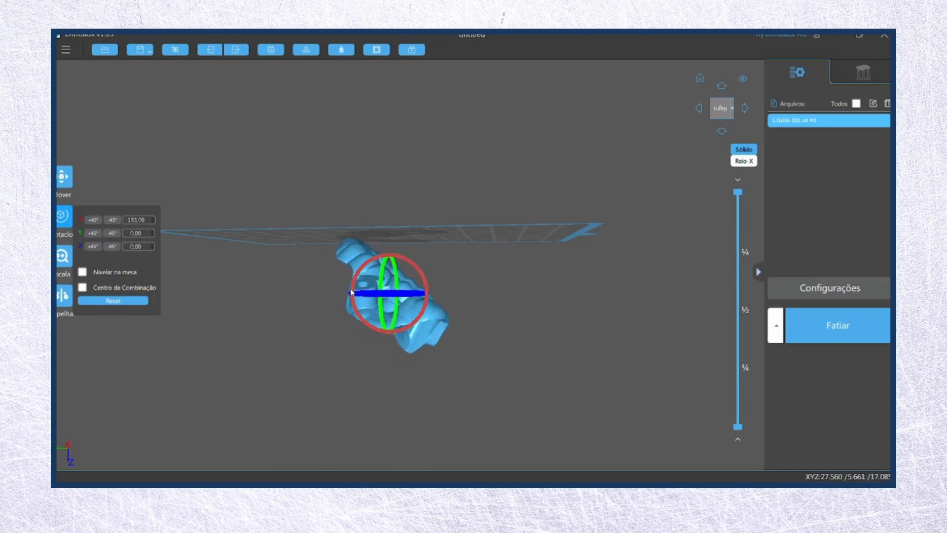
Generate automatic supports from the build plate for the tilted surgical guide.
right_drag(283, 296, 315, 295)
right_drag(359, 267, 416, 199)
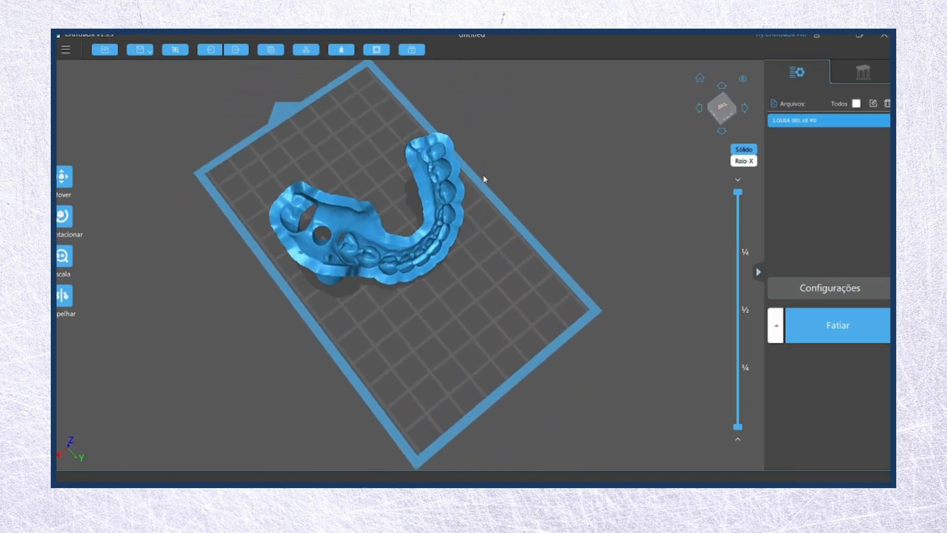
right_drag(484, 177, 391, 281)
scroll(498, 276, up, 6)
scroll(369, 283, down, 3)
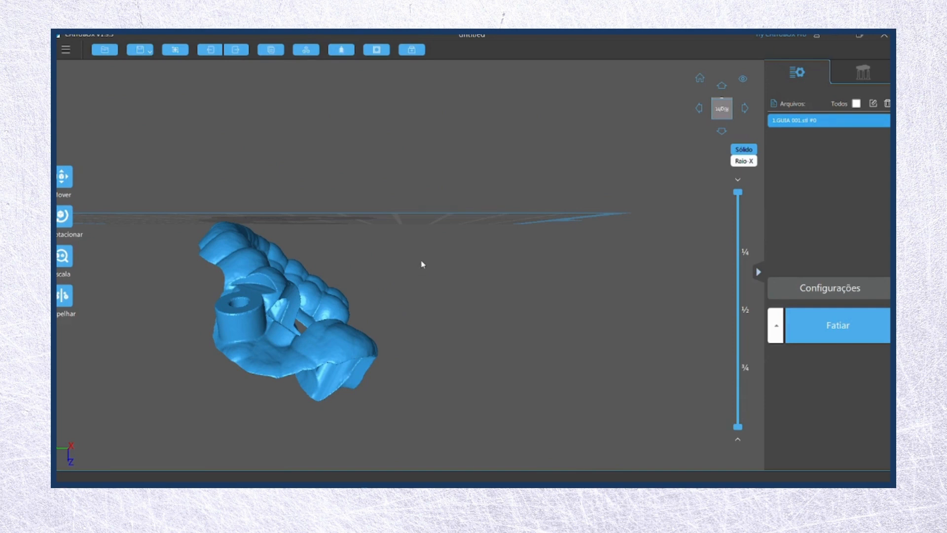
click(859, 72)
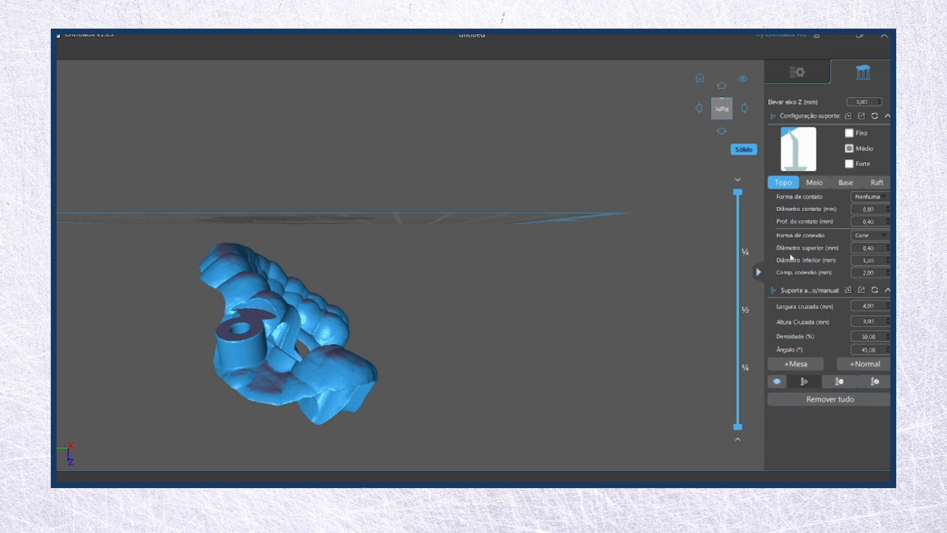
click(793, 367)
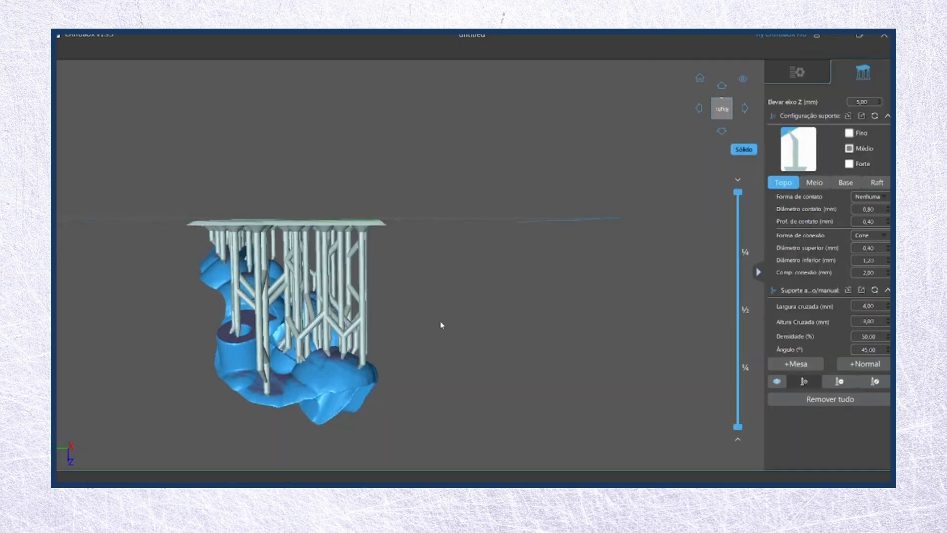
Inspect the generated supports and move the supported guide along the Y axis to about 29 mm.
drag(442, 323, 304, 412)
right_drag(304, 408, 311, 413)
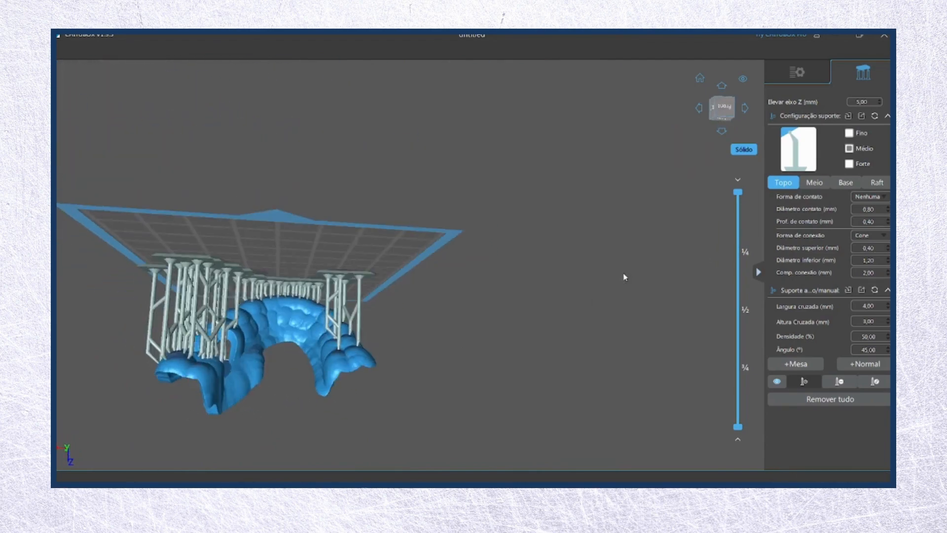
right_drag(624, 277, 805, 74)
click(807, 74)
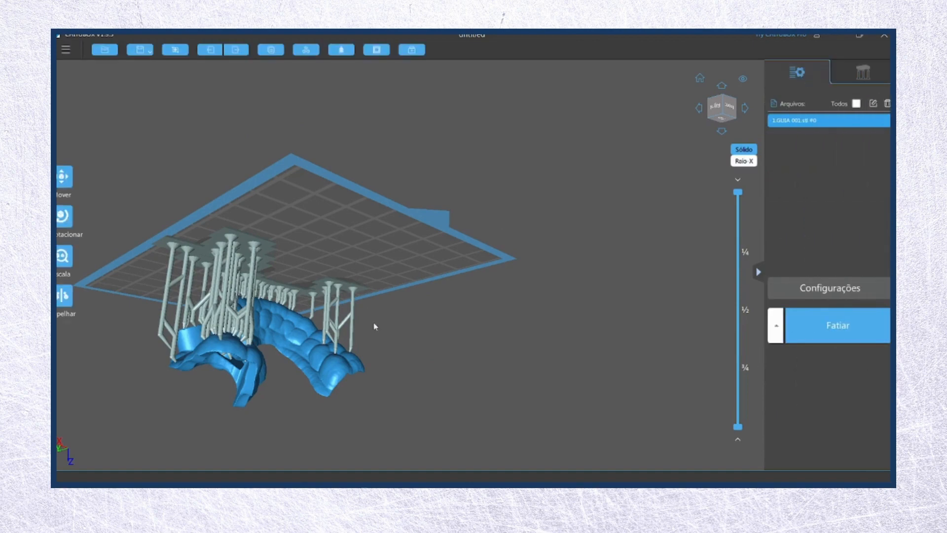
right_drag(375, 326, 501, 225)
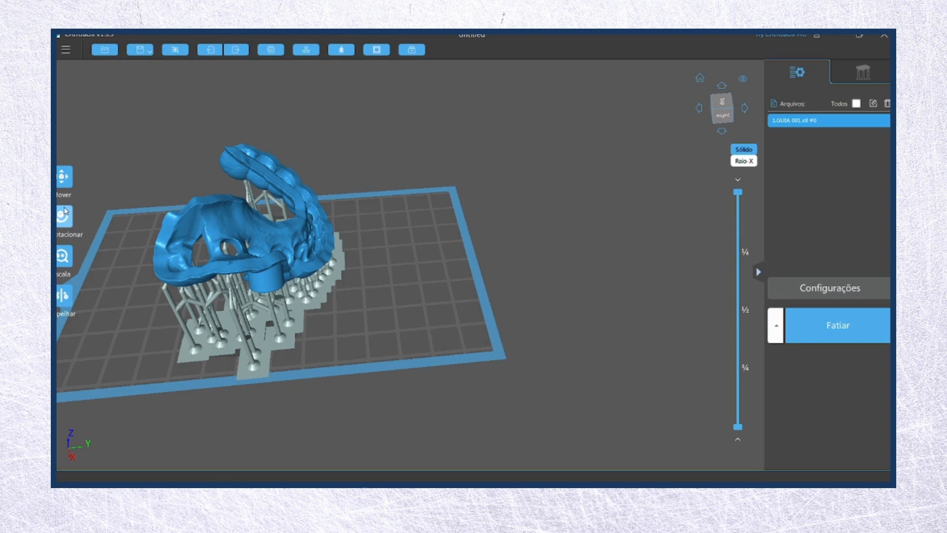
click(66, 181)
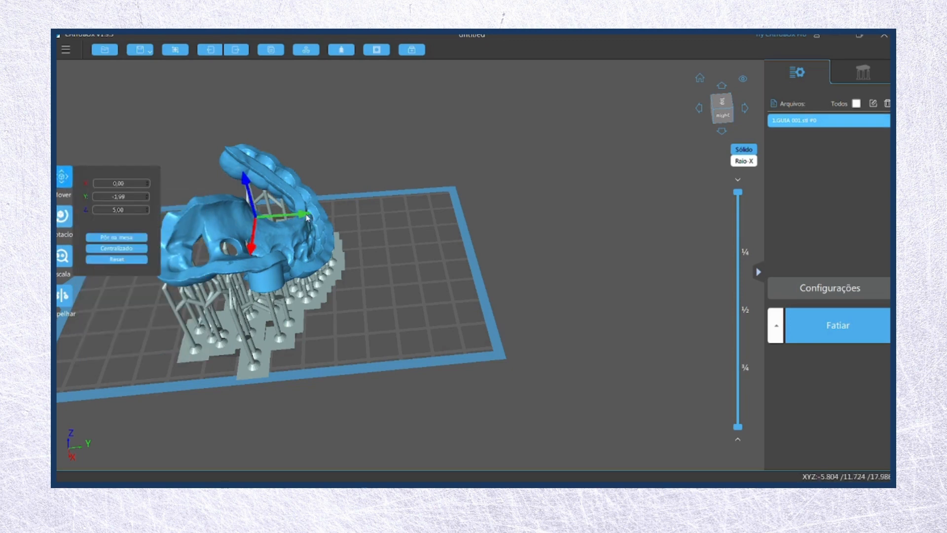
drag(307, 217, 415, 195)
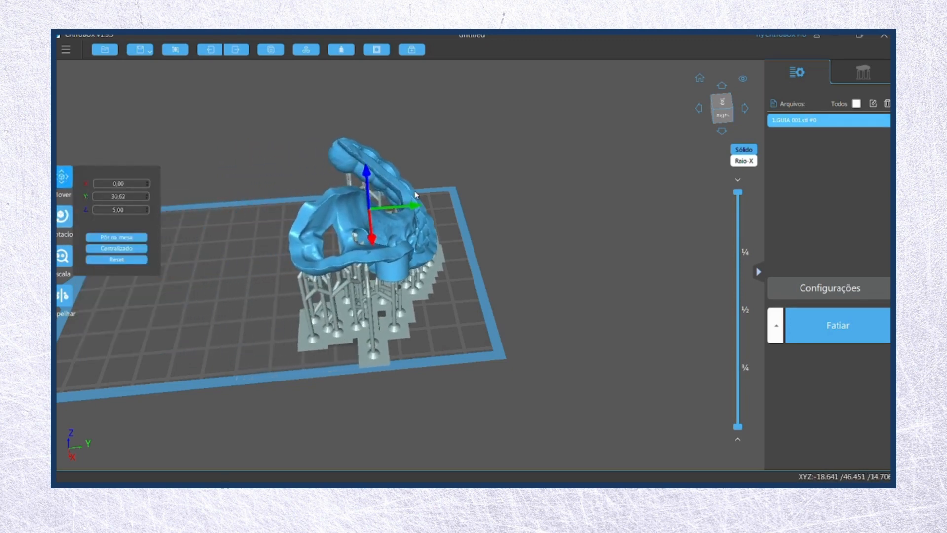
Move the supported guide along the X axis to about -3.1 mm on the build plate.
click(535, 307)
right_drag(534, 307, 465, 289)
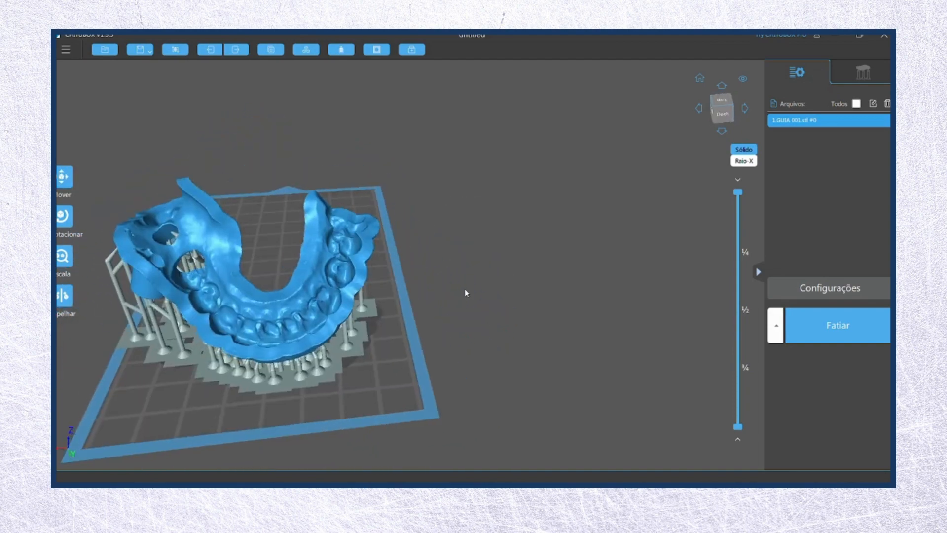
click(64, 183)
click(203, 247)
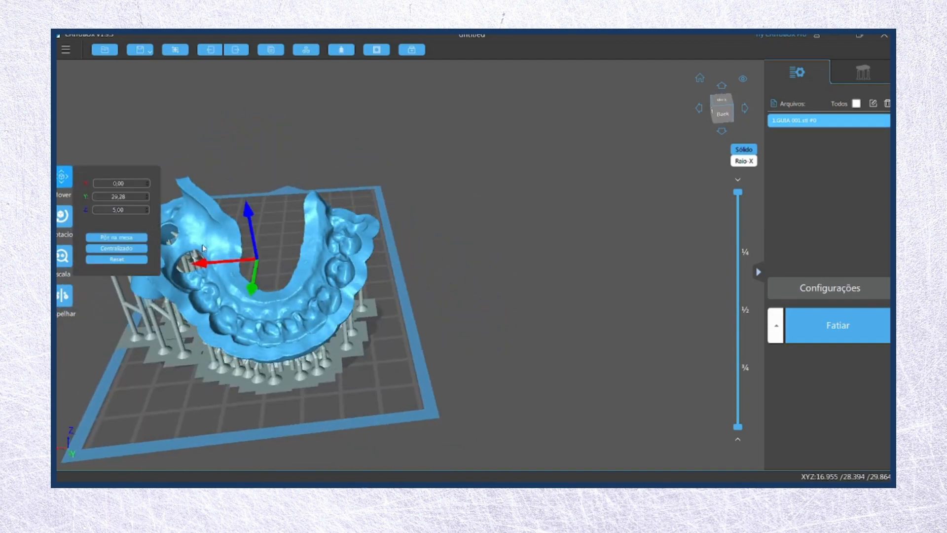
drag(203, 267, 216, 266)
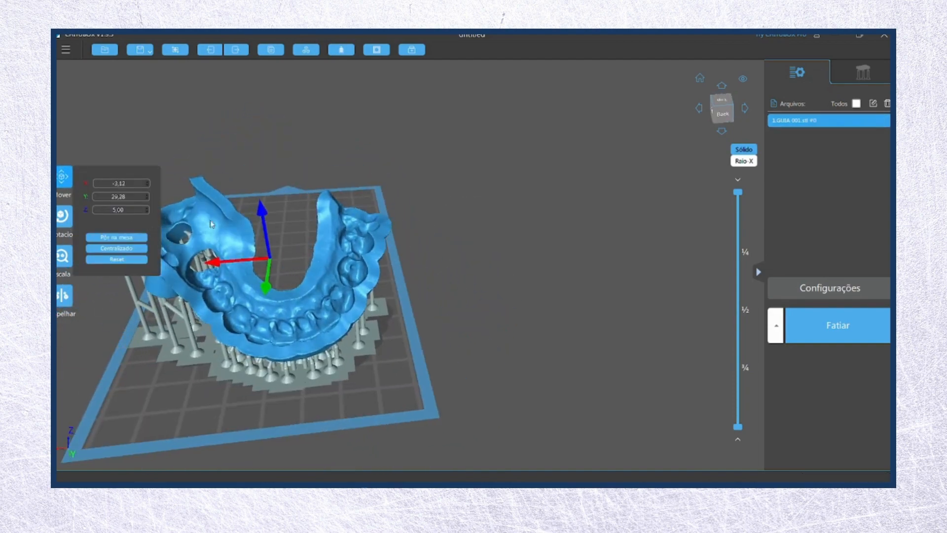
Move the supported guide along the Y axis in the negative direction, away from the build plate's back edge.
click(213, 156)
drag(213, 156, 147, 184)
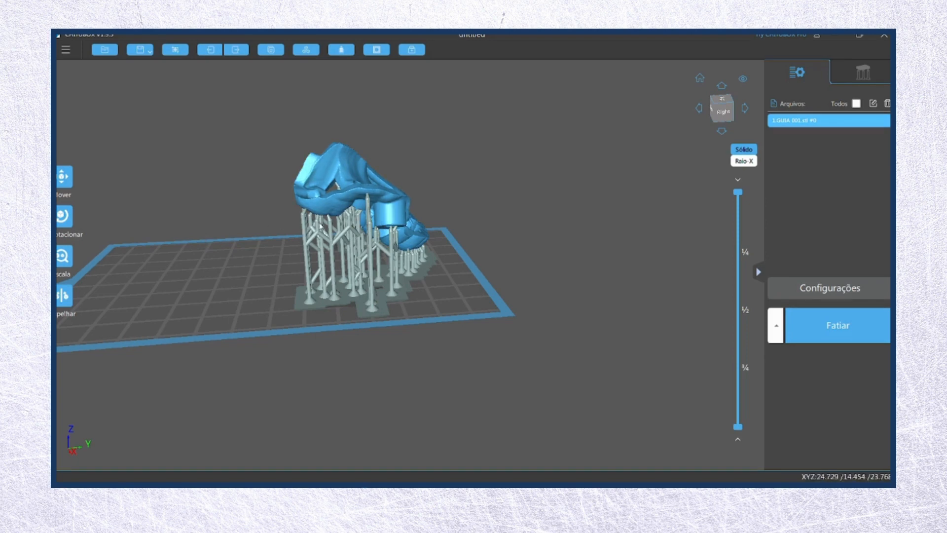
click(335, 223)
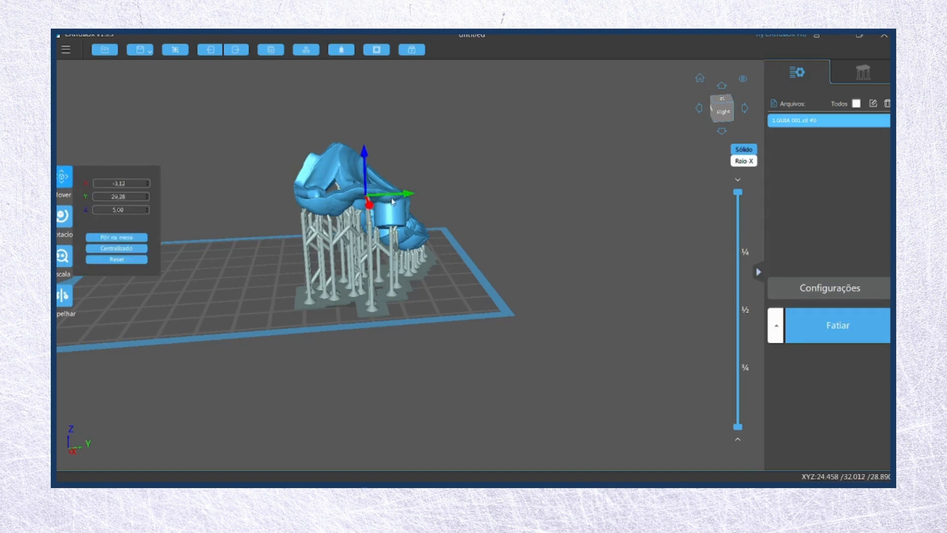
drag(411, 192, 386, 195)
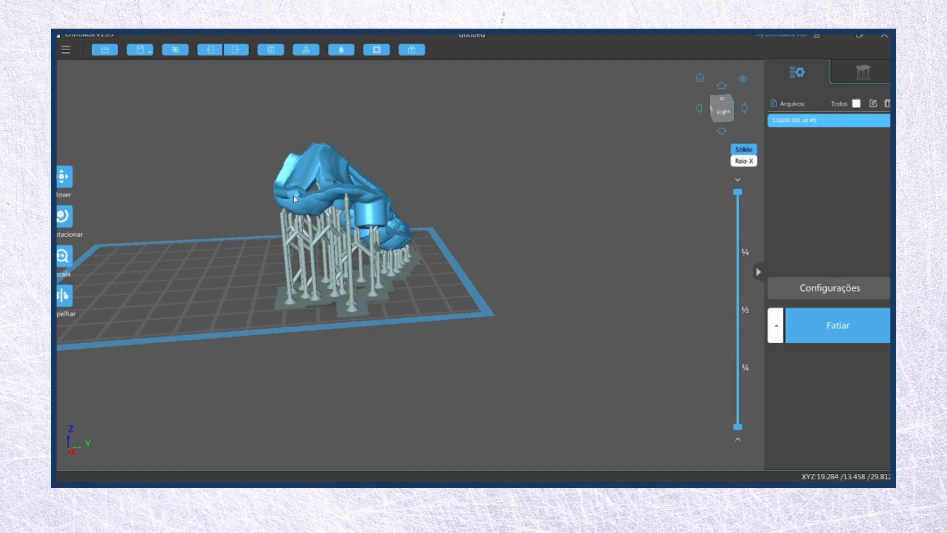
click(63, 179)
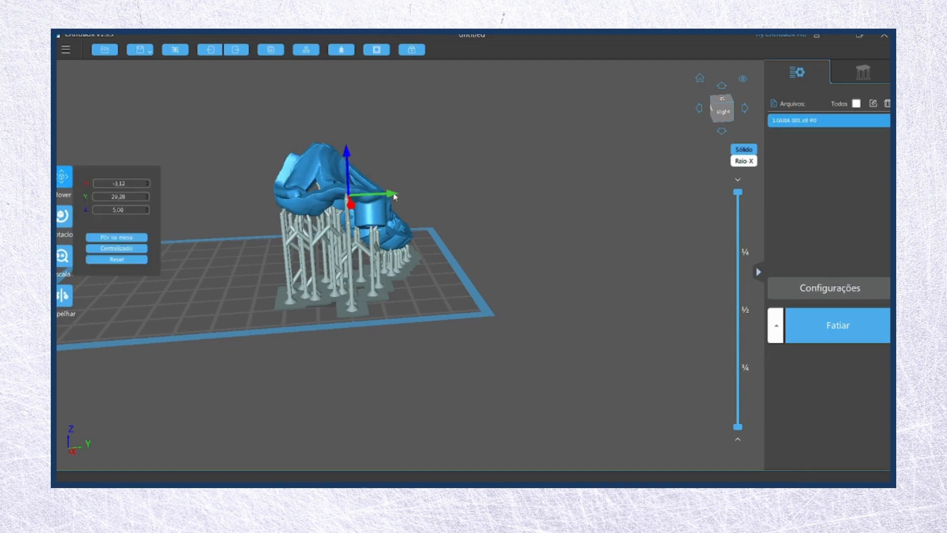
drag(390, 198, 324, 200)
drag(205, 379, 416, 399)
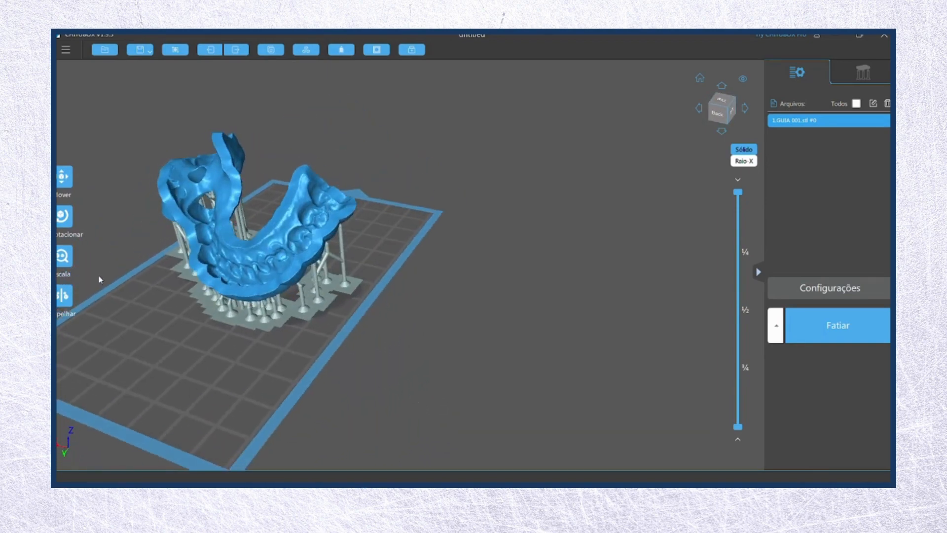
Rotate the supported guide roughly a quarter turn around the Z axis and check its placement on the plate.
click(63, 266)
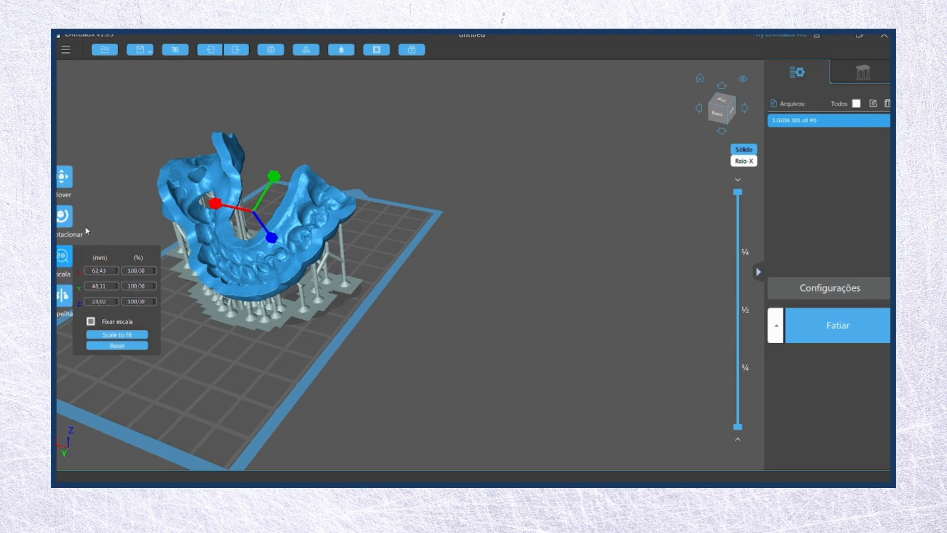
click(63, 216)
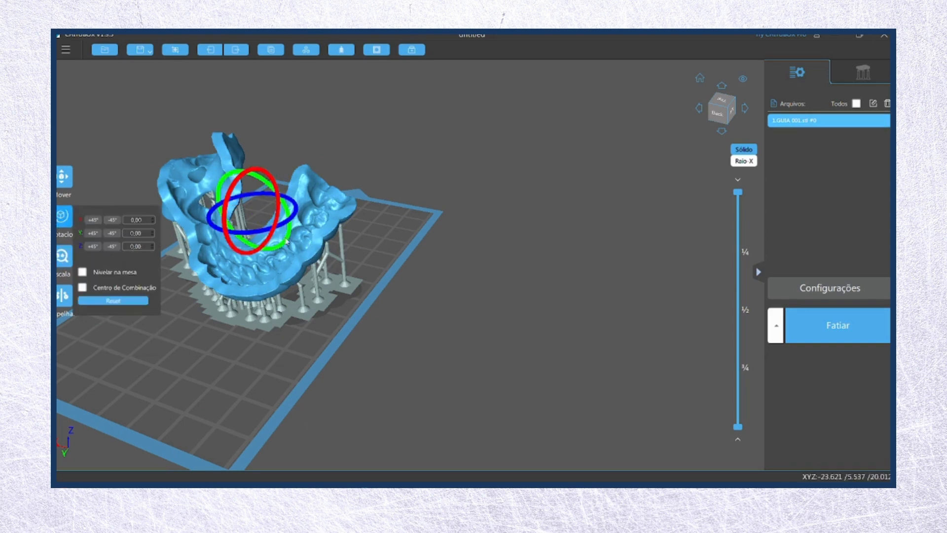
drag(264, 230, 287, 217)
click(427, 301)
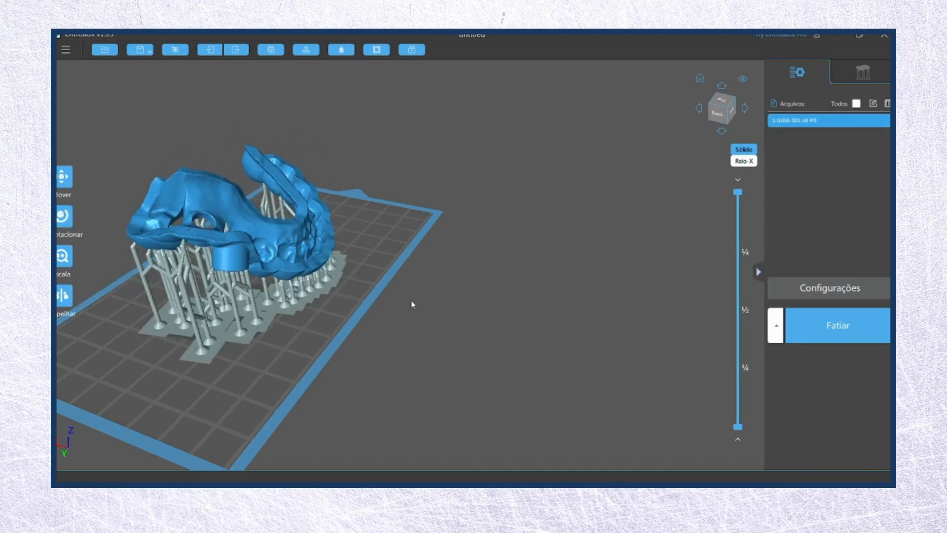
drag(412, 304, 432, 303)
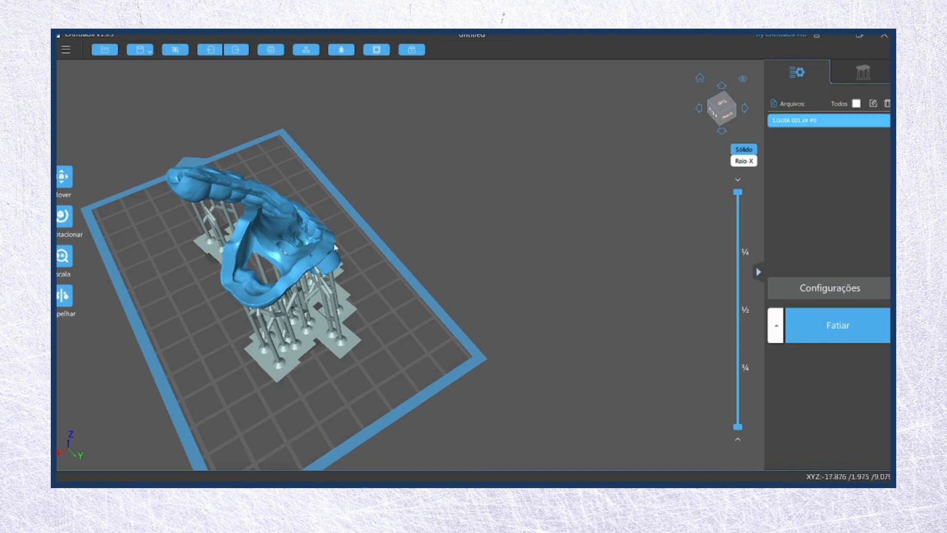
drag(365, 262, 370, 239)
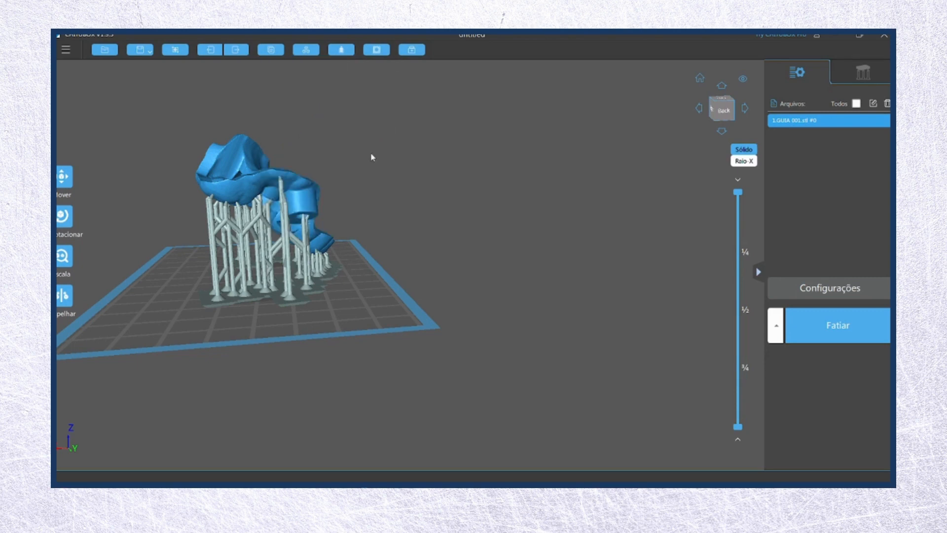
Slice the supported guide and check the layer preview and print estimates.
click(827, 324)
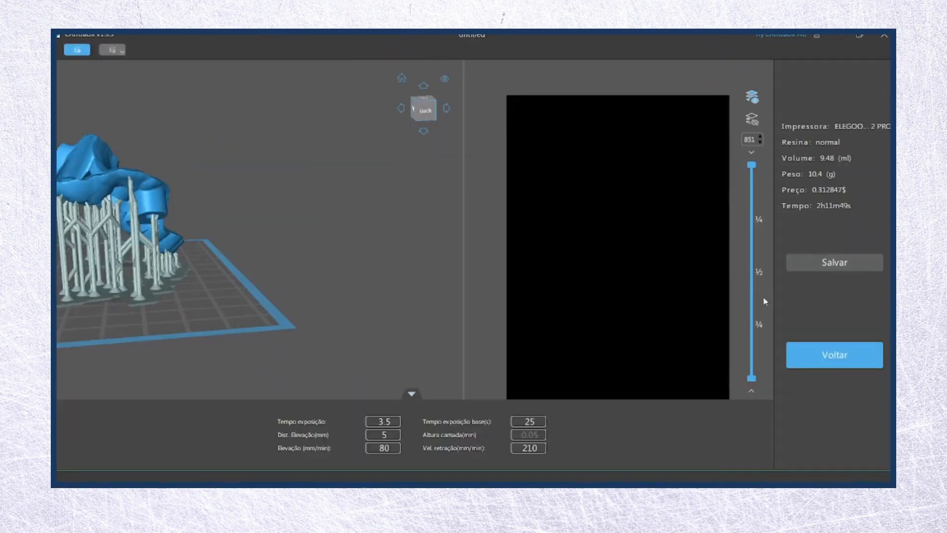
drag(754, 169, 757, 144)
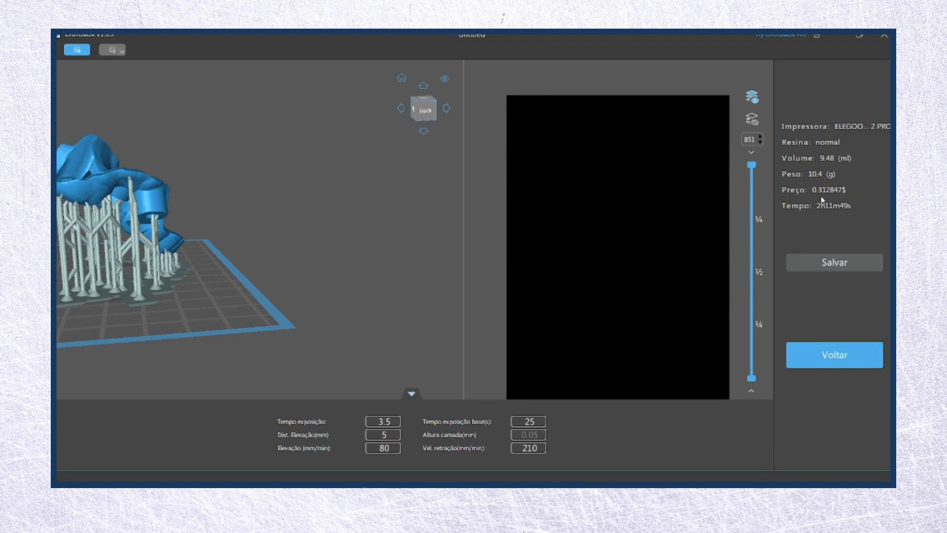
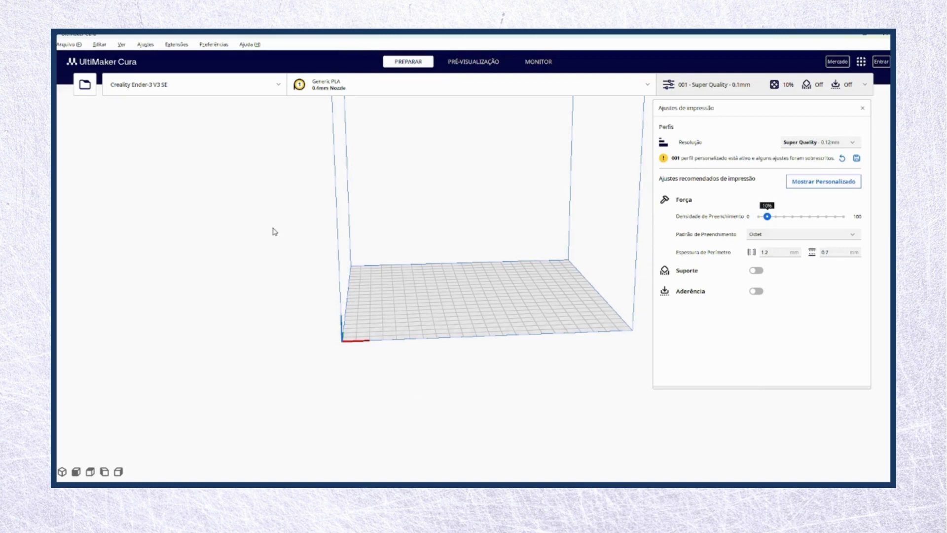
Switch to UltiMaker Cura and open the list of local non-UltiMaker printers that can be added.
click(279, 90)
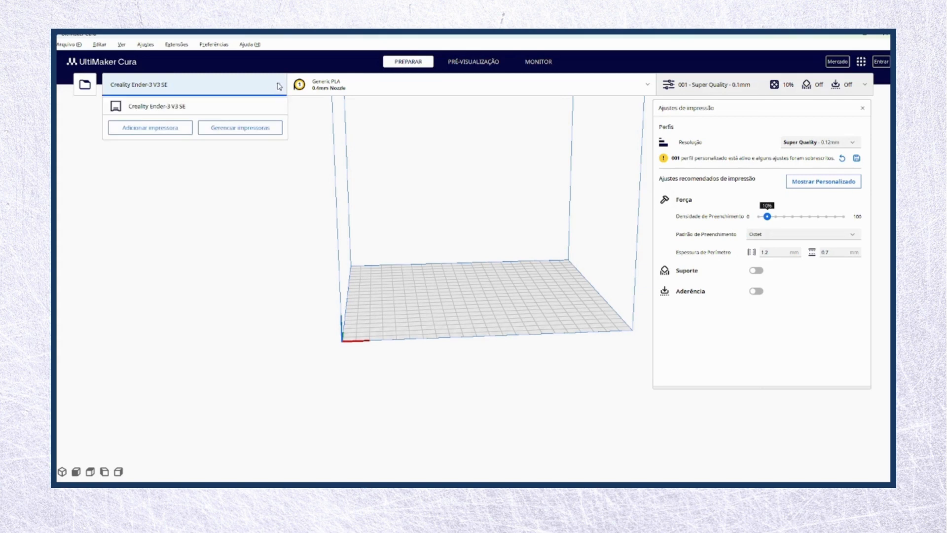
click(279, 86)
click(279, 86)
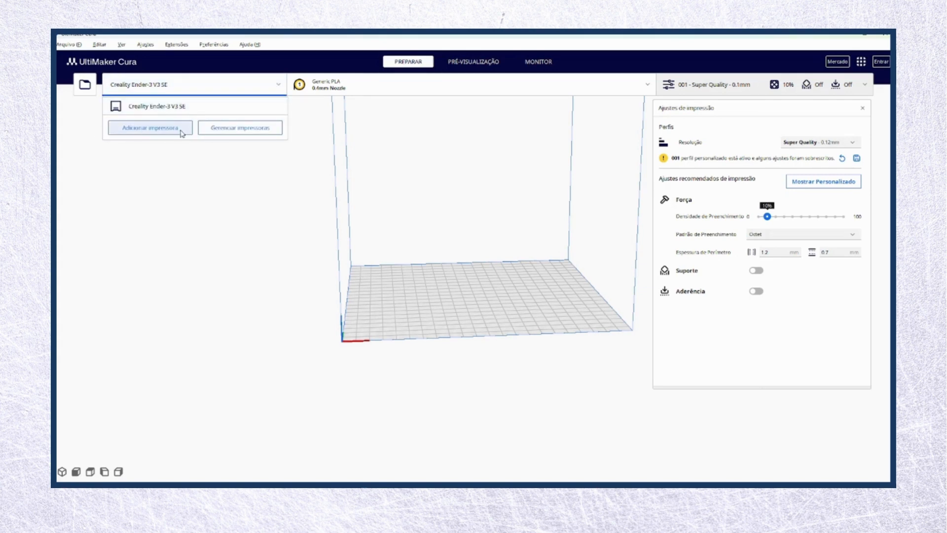
click(160, 129)
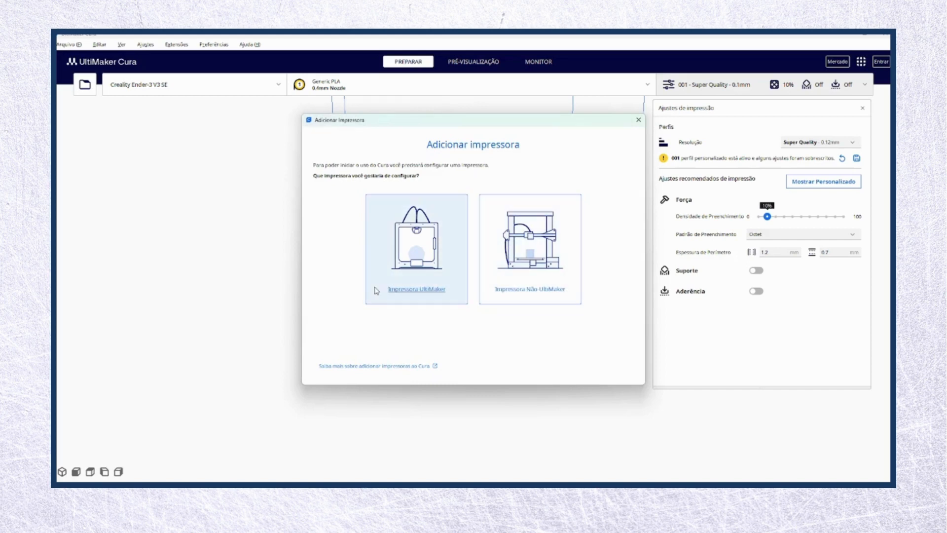
click(513, 254)
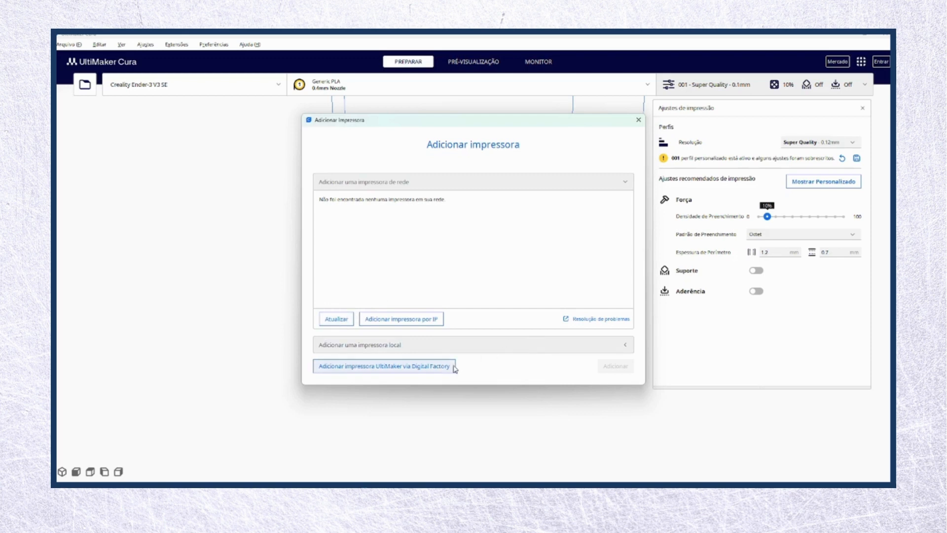
click(435, 345)
scroll(366, 252, down, 10)
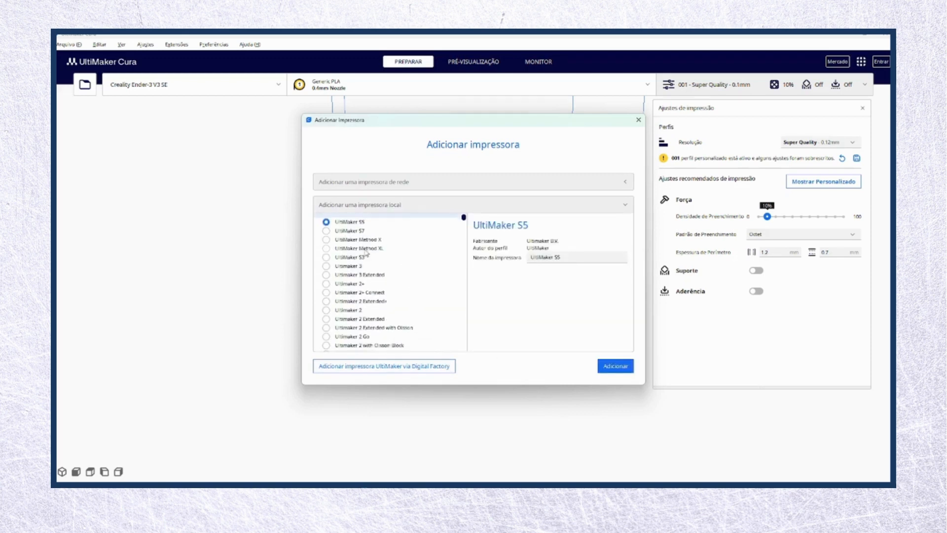
Look through the Creality3D models in the local printer list and close the dialog without adding one.
scroll(364, 259, down, 5)
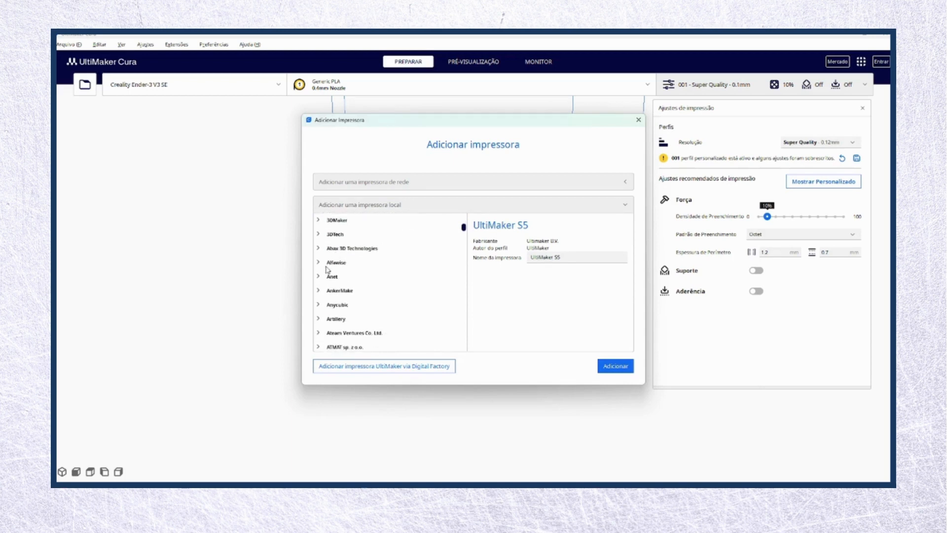
scroll(329, 298, down, 5)
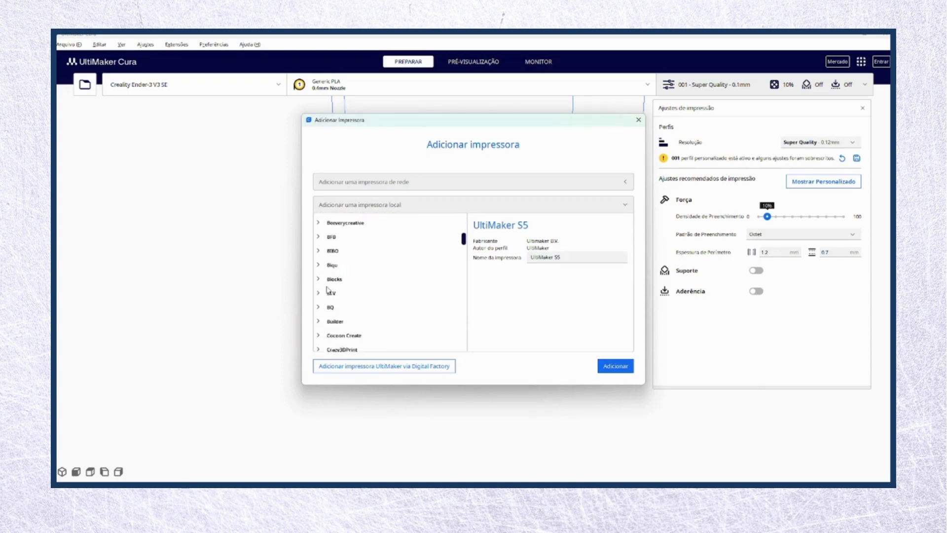
click(325, 294)
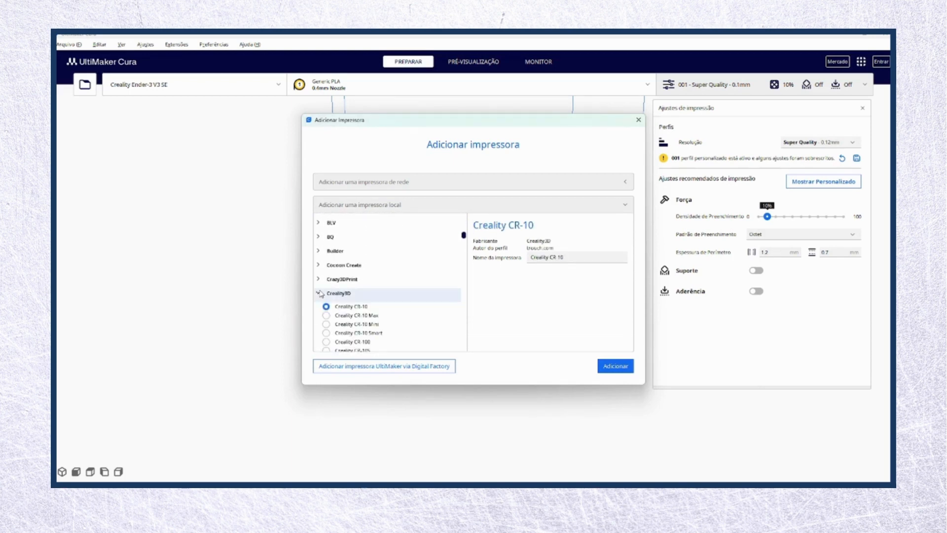
scroll(368, 337, down, 5)
scroll(357, 267, down, 5)
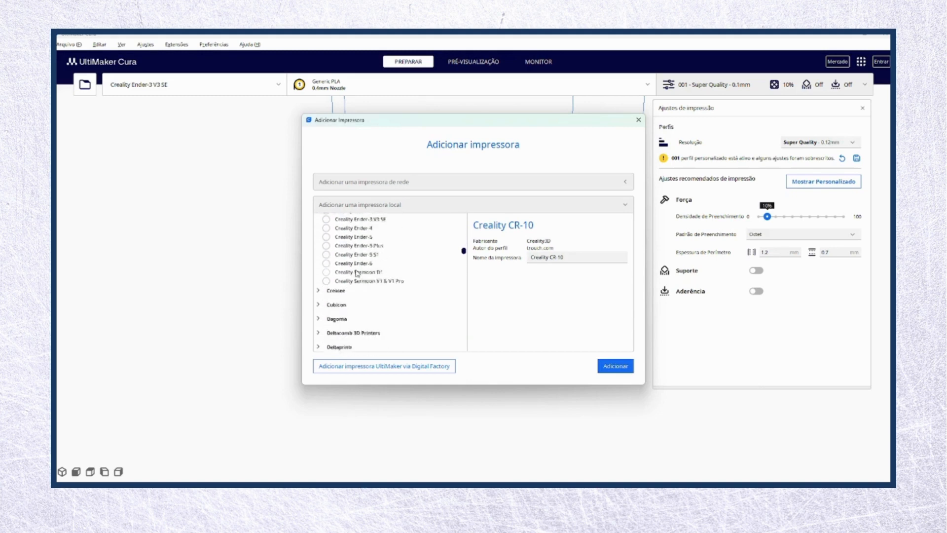
scroll(358, 274, up, 10)
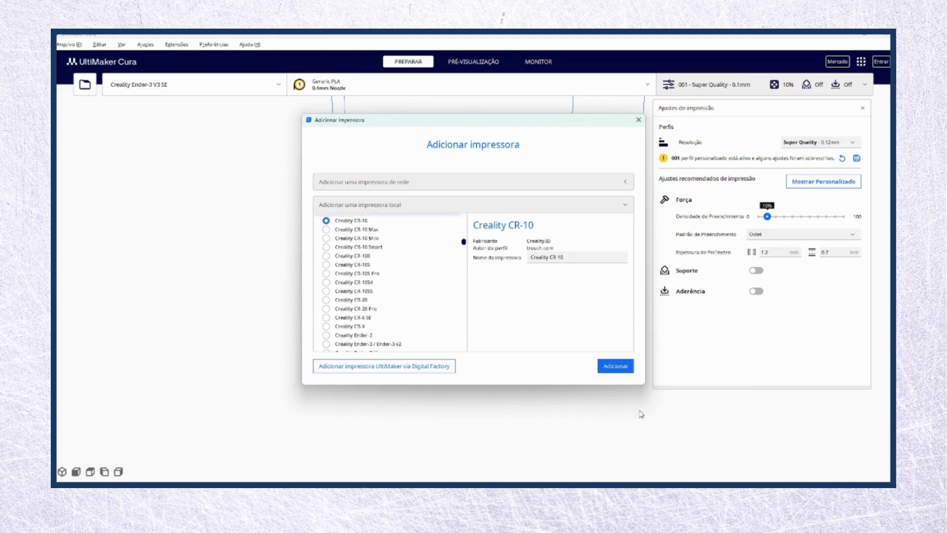
click(639, 120)
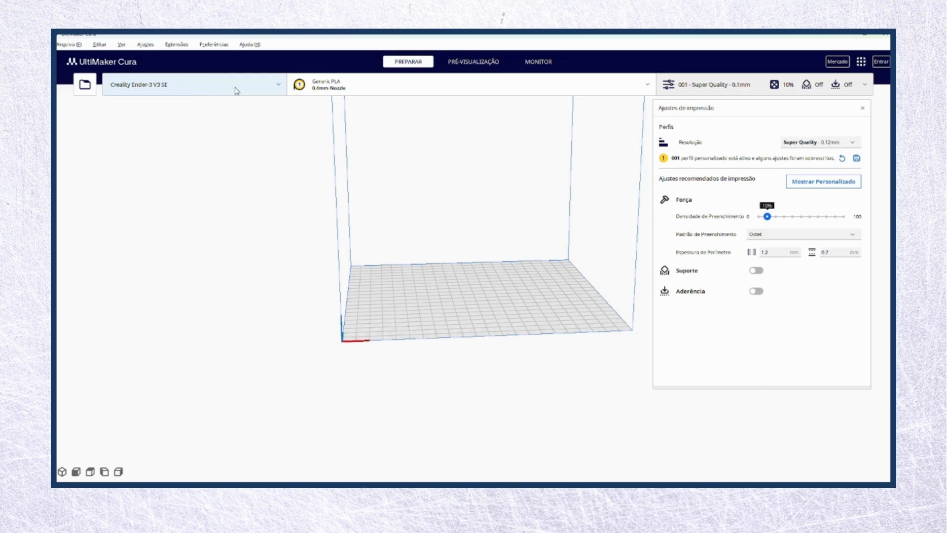
Examine the PLA material and nozzle size settings and the available print resolution profiles.
click(330, 88)
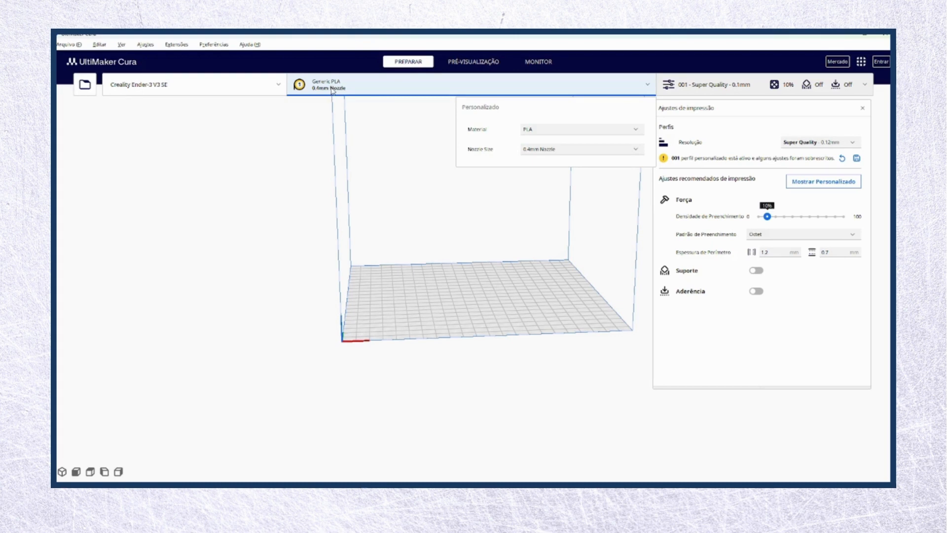
click(559, 152)
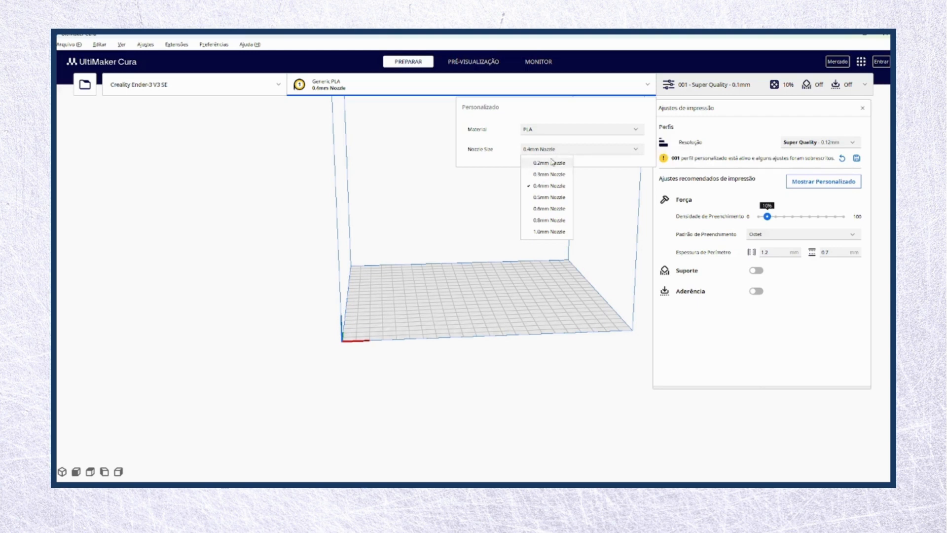
click(503, 147)
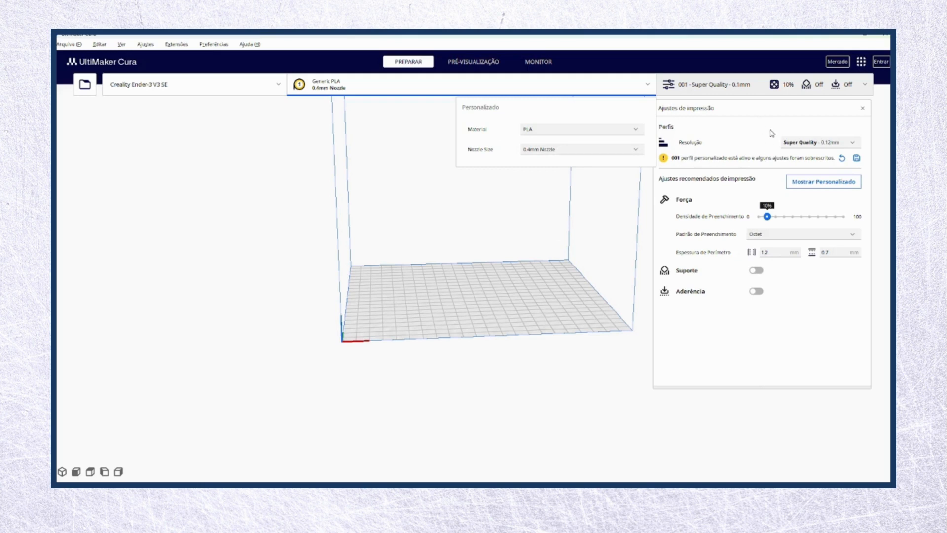
click(800, 143)
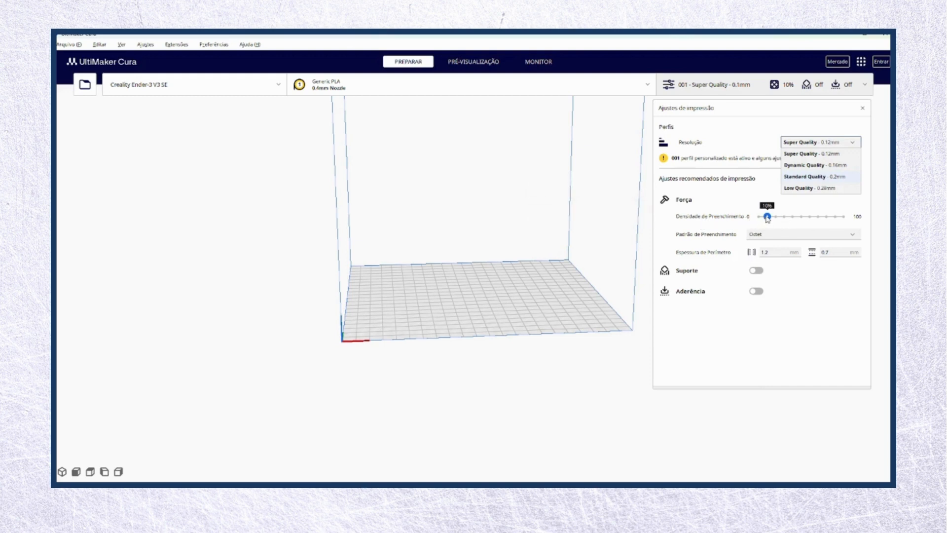
Set the infill density to 20% and keep Octet as the infill pattern.
drag(767, 217, 778, 217)
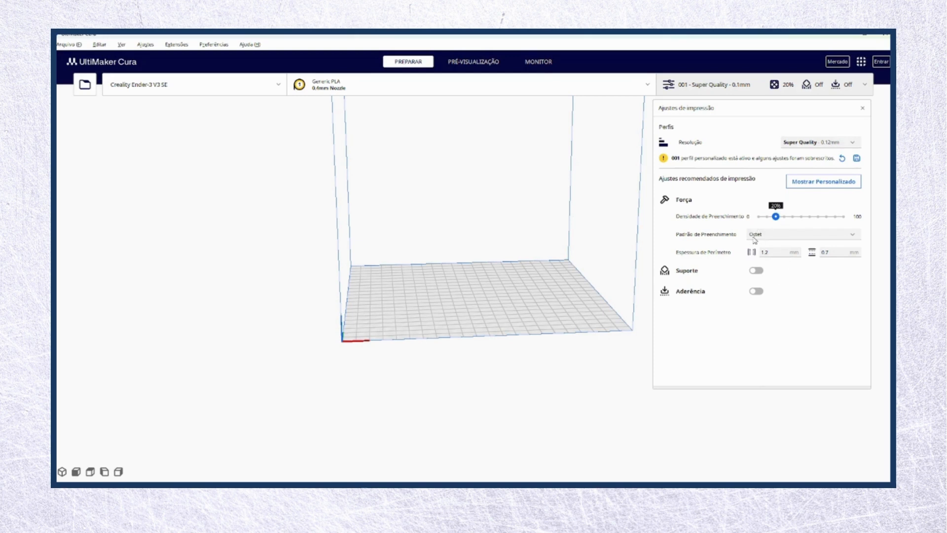
click(795, 237)
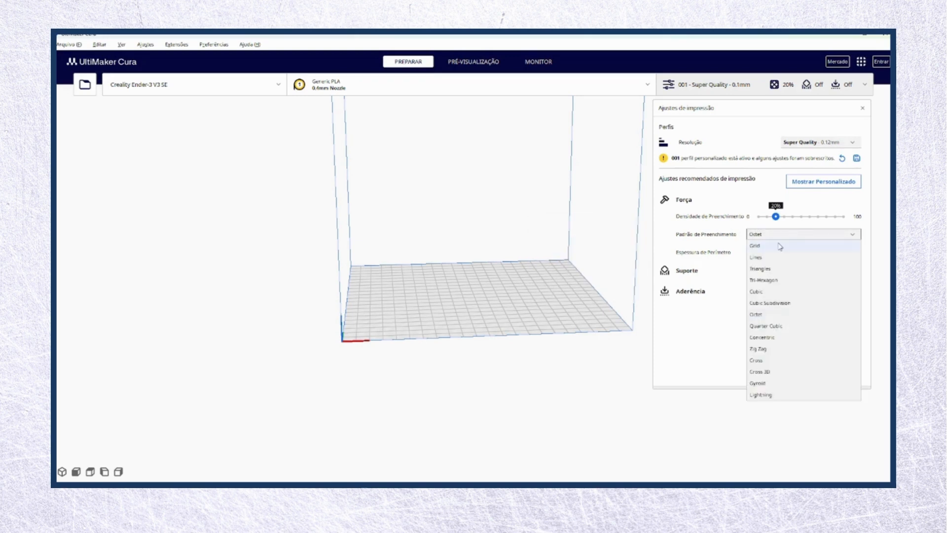
click(764, 316)
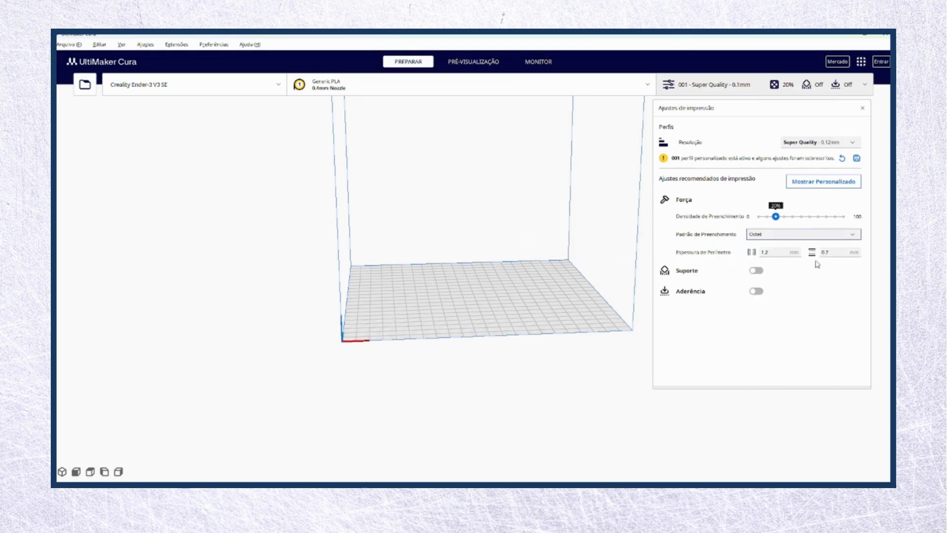
Enable Tree supports and turn on build plate adhesion in the print settings.
click(756, 271)
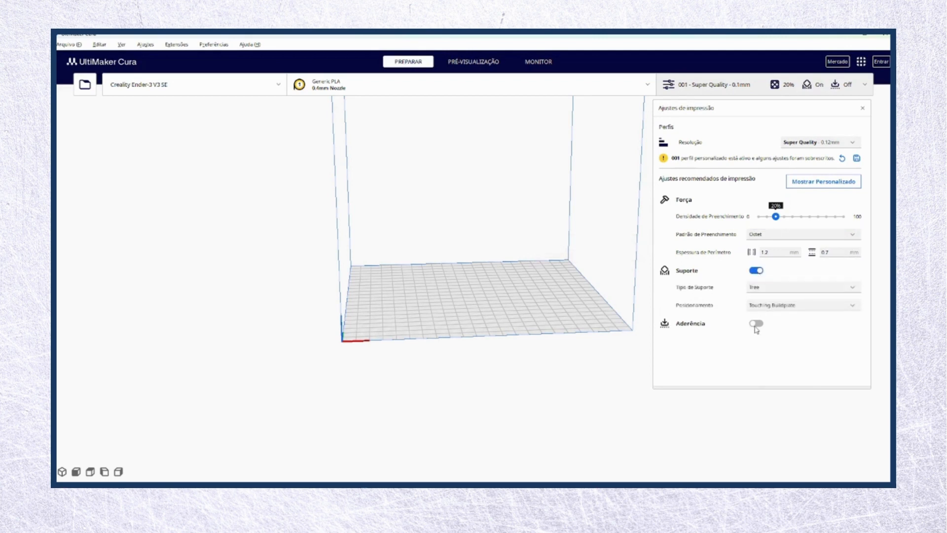
click(755, 326)
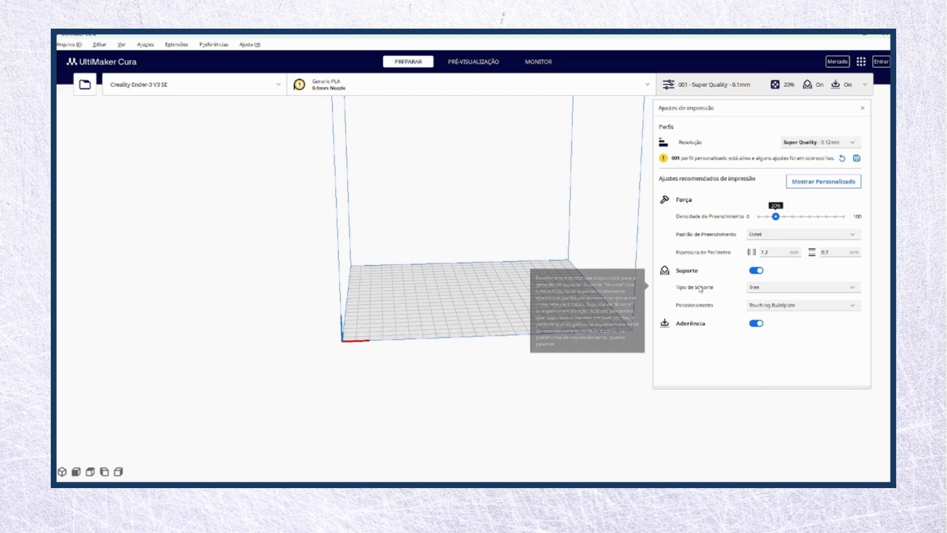
click(763, 285)
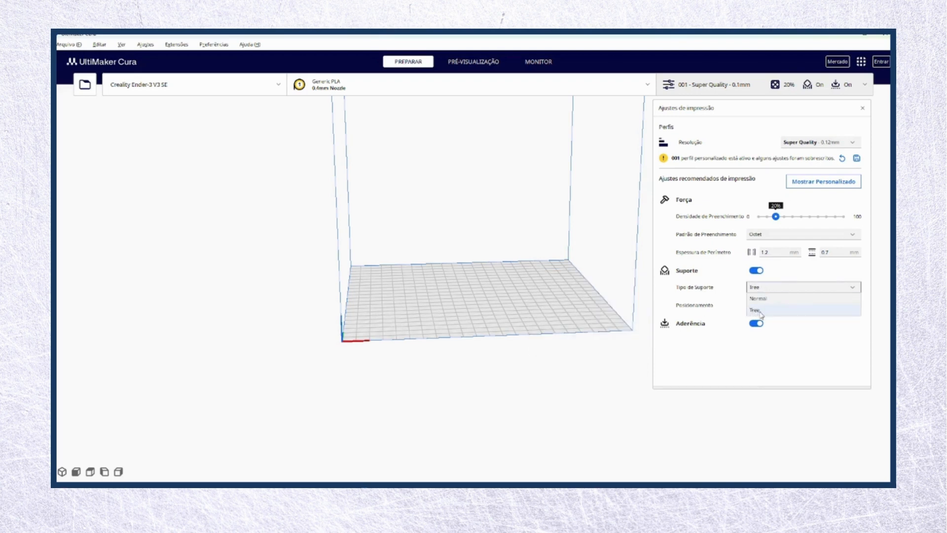
click(760, 312)
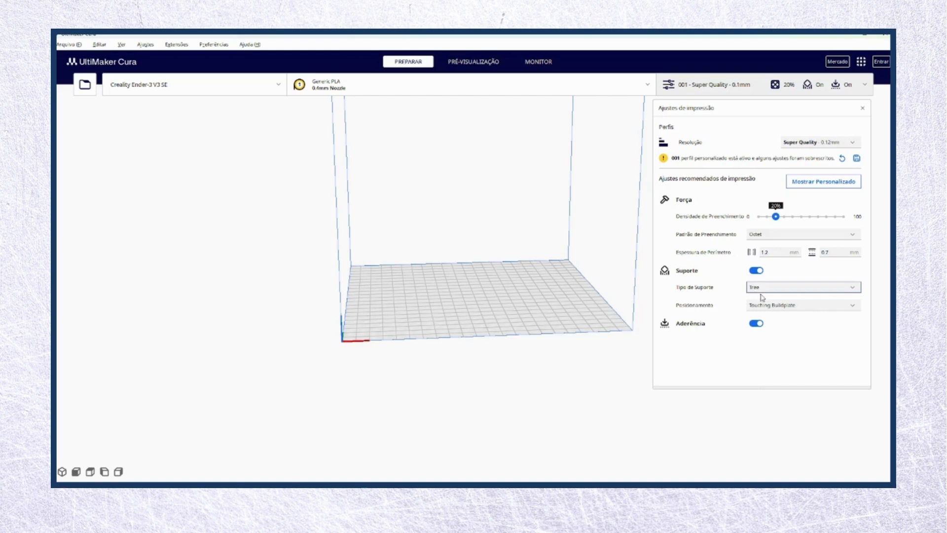
Review the support type and placement options, keeping Tree supports and Touching Buildplate placement.
click(762, 294)
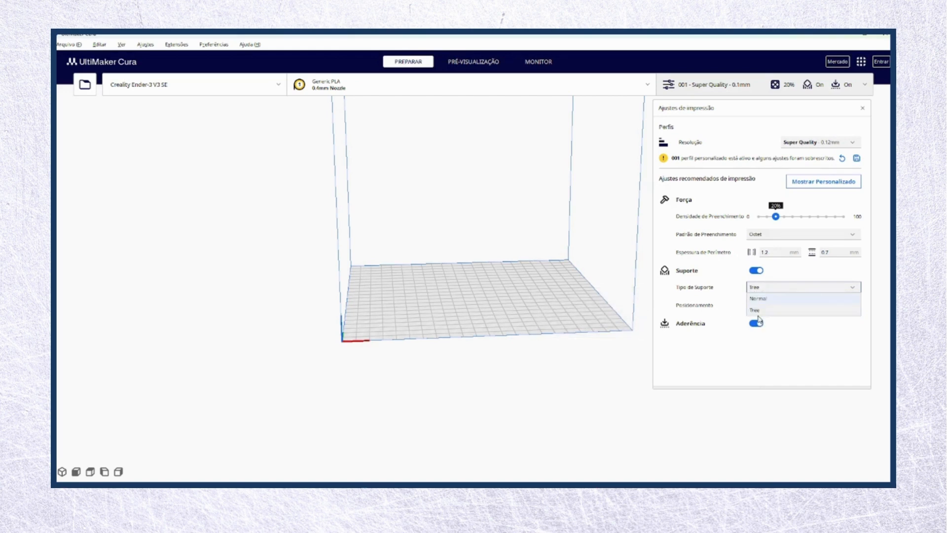
click(757, 310)
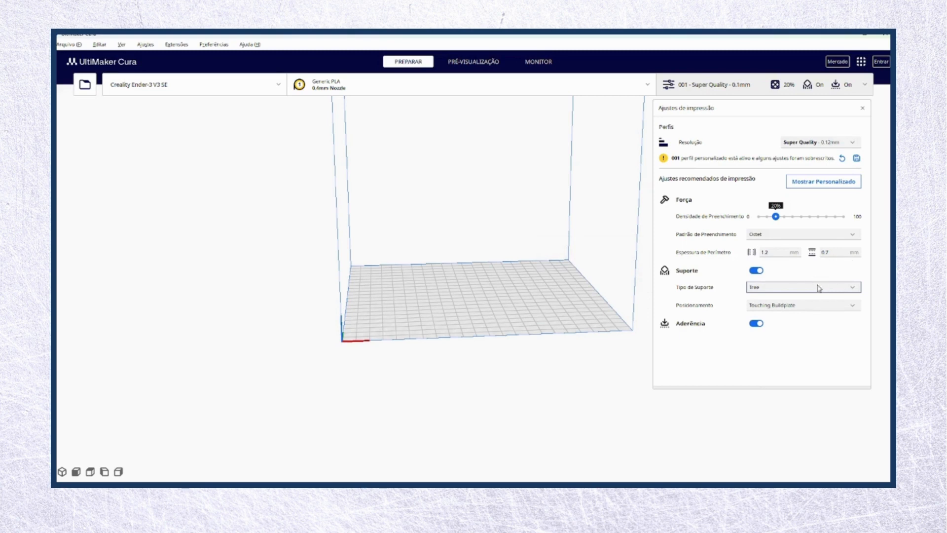
click(759, 309)
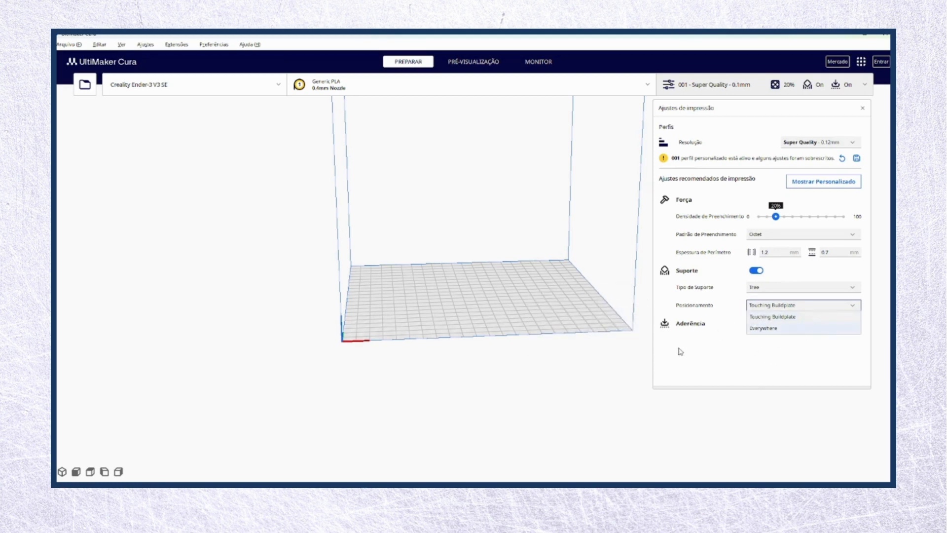
click(734, 305)
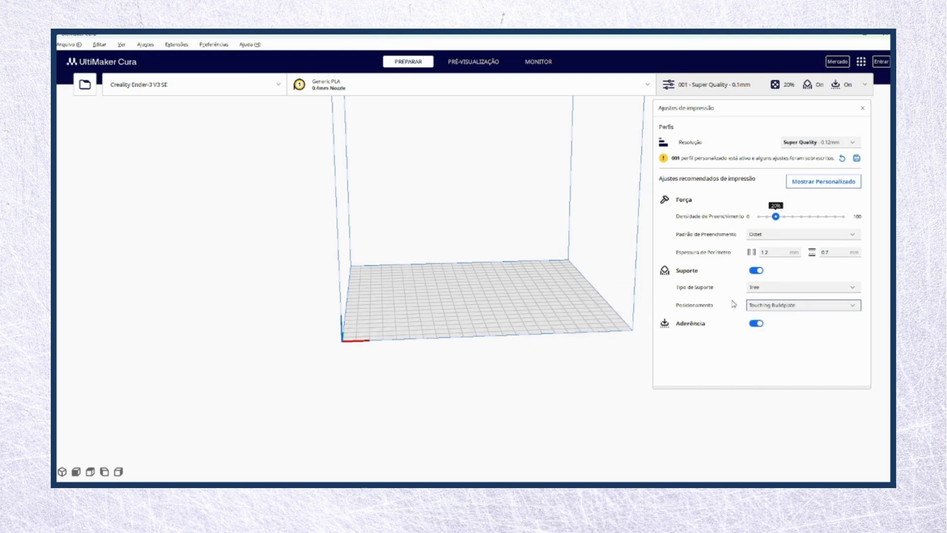
click(760, 309)
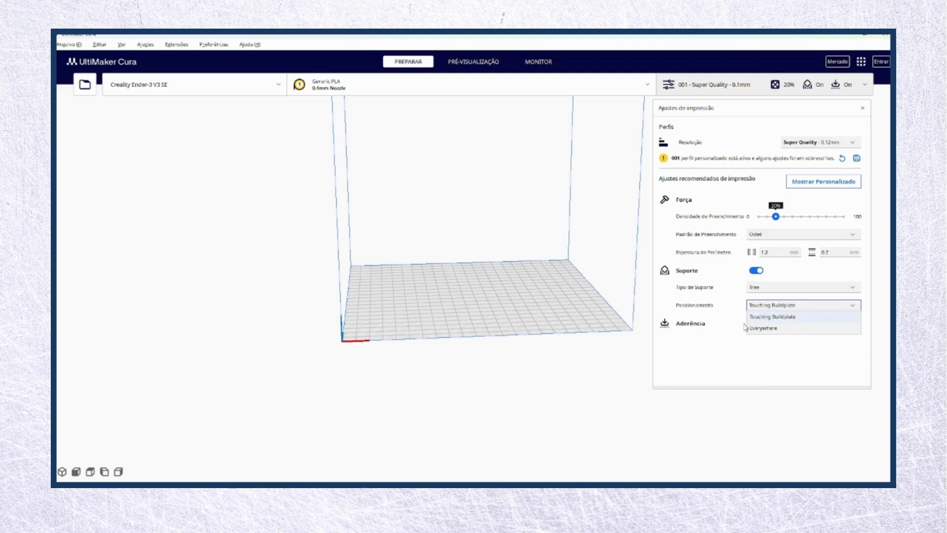
click(765, 319)
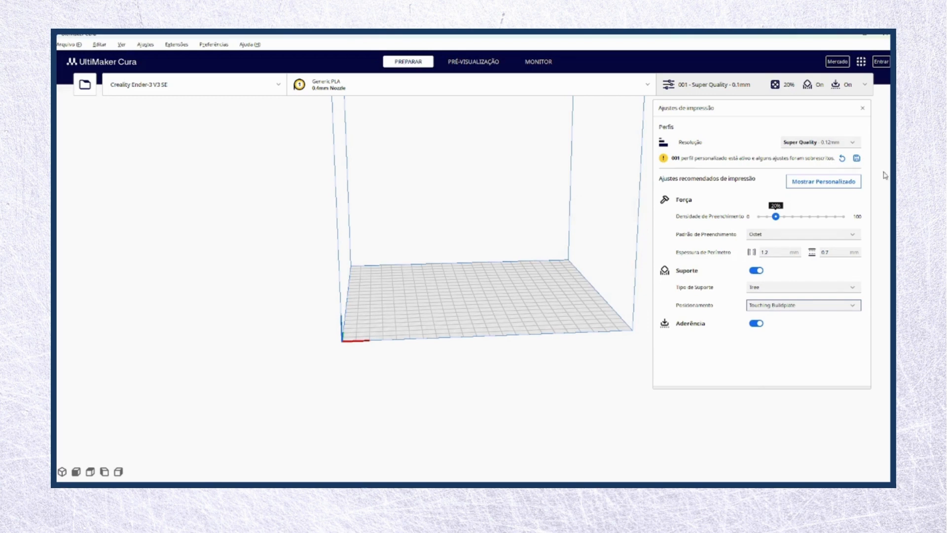
Look through the full list of custom print settings, from Quality to Mesh Fixes, and return to the recommended settings.
click(819, 181)
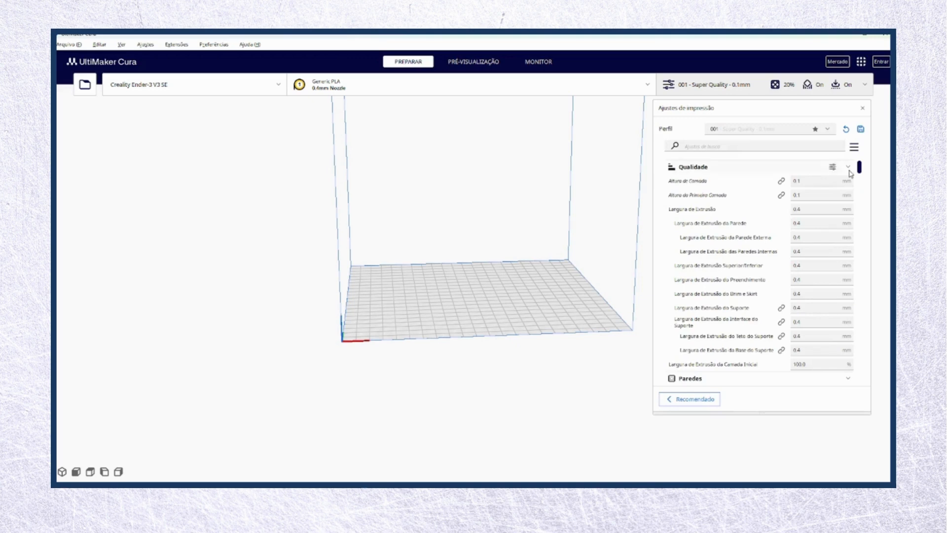
drag(860, 170, 874, 346)
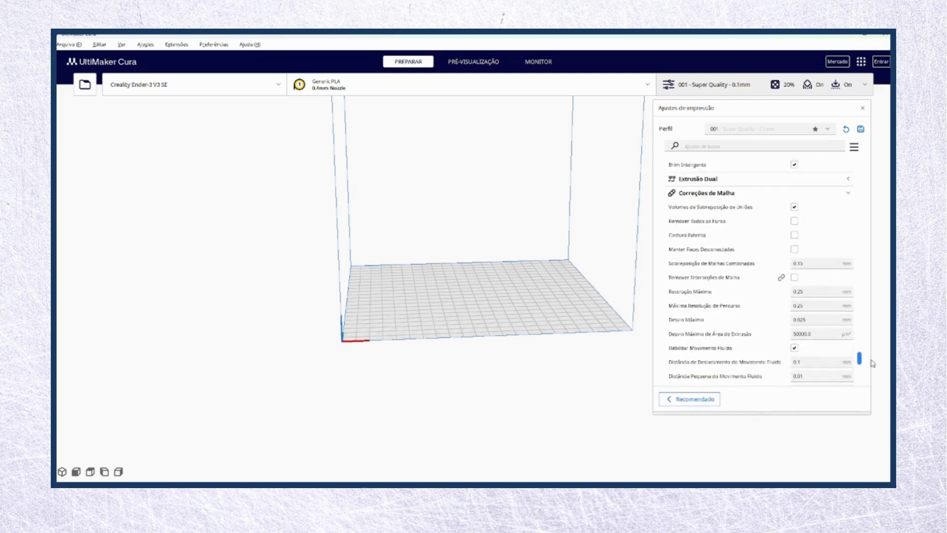
drag(874, 374, 864, 169)
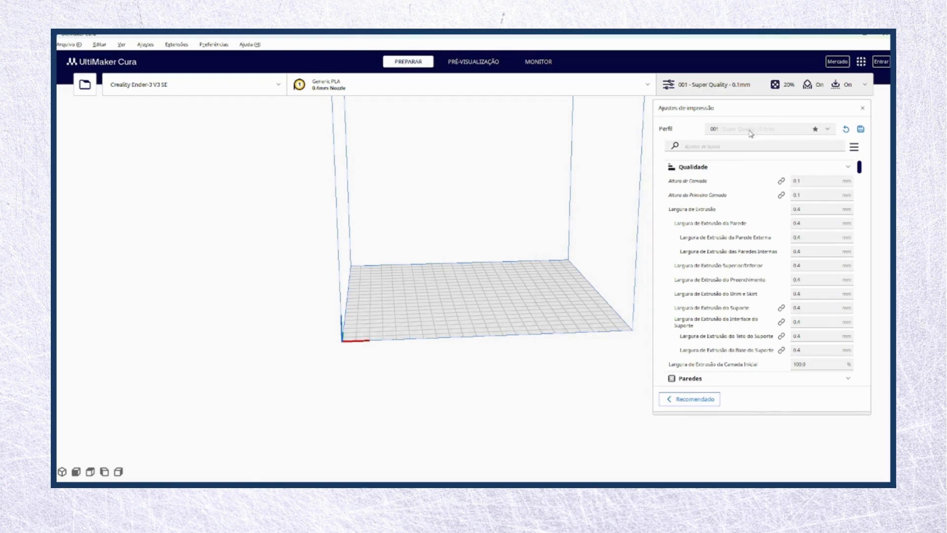
click(693, 400)
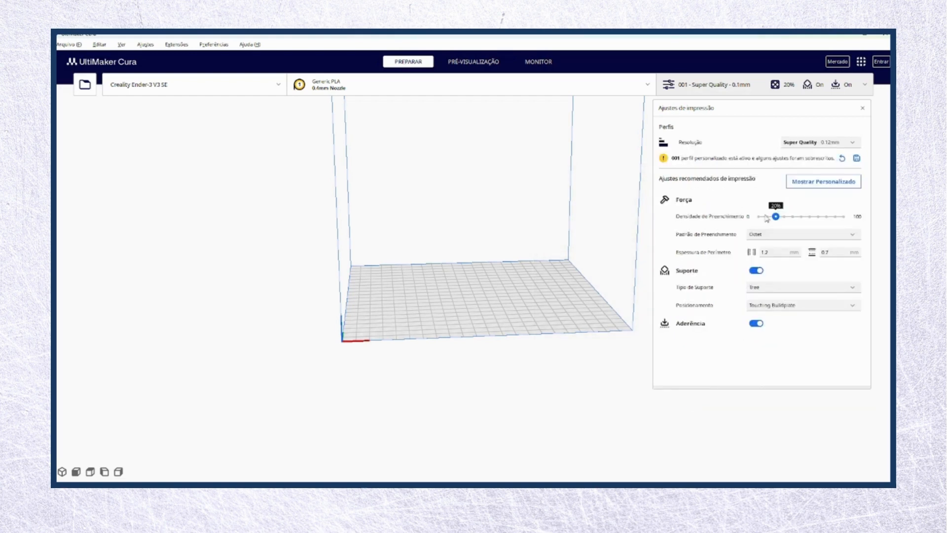
Apply the Super Quality 0.12 mm resolution profile and enable support generation.
click(833, 144)
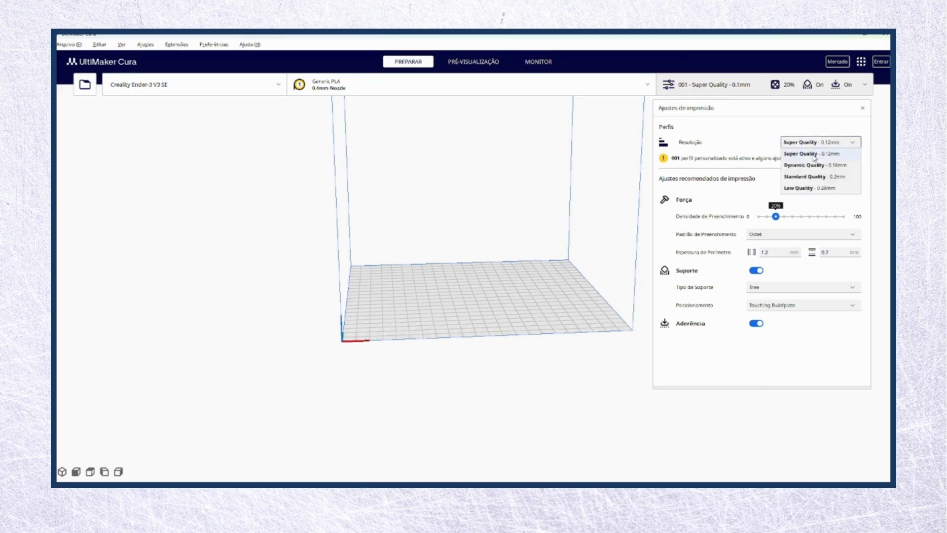
click(813, 156)
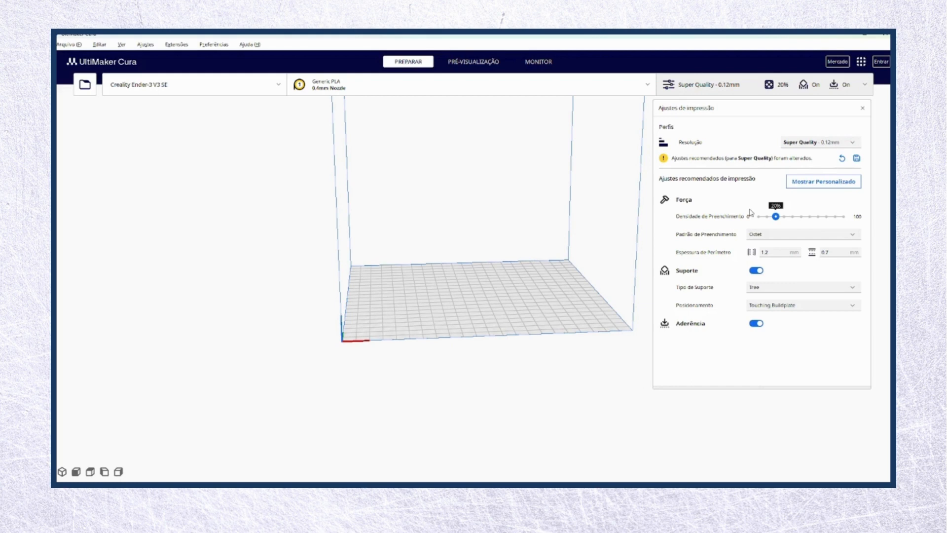
click(759, 272)
Import GUIA 001.stl from the CASO 001 folder onto the build plate and return to Cura.
mouse_move(263, 490)
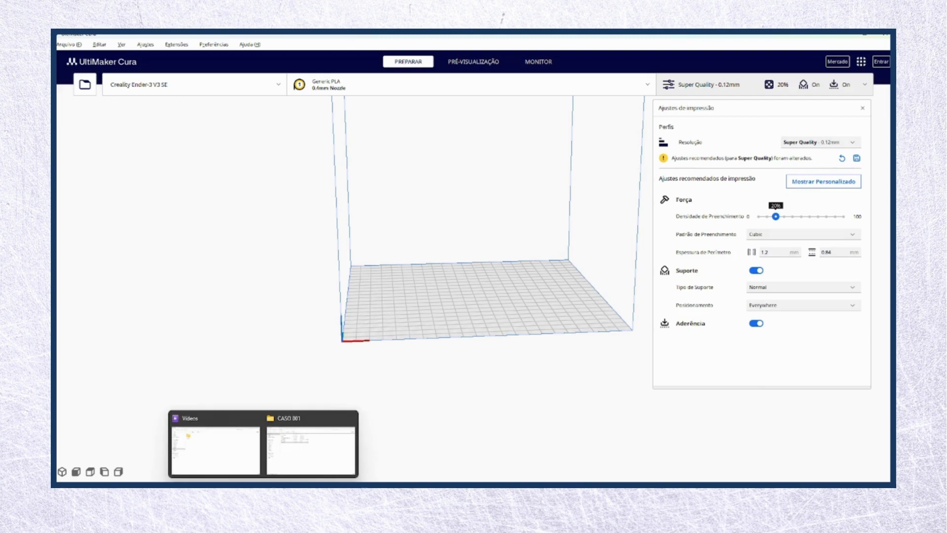
click(285, 463)
drag(397, 35, 660, 169)
click(70, 44)
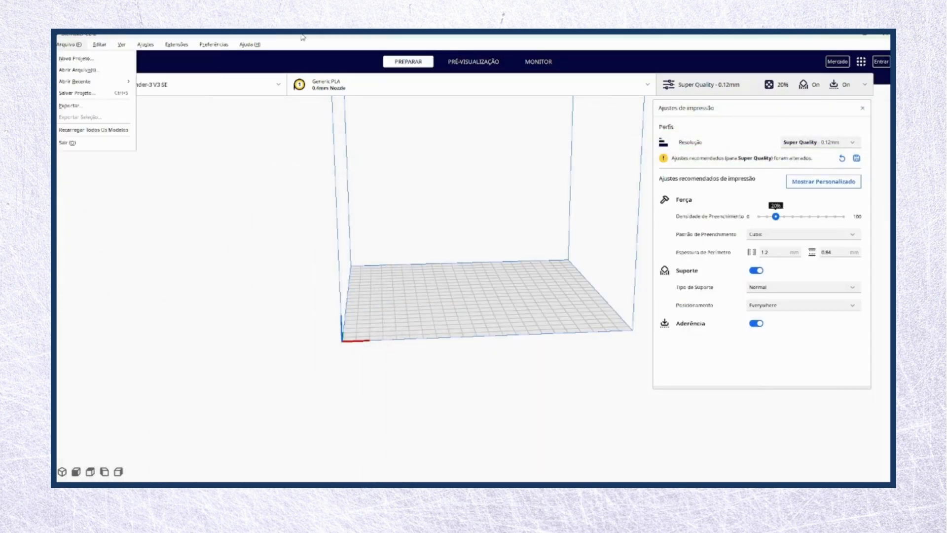
mouse_move(264, 481)
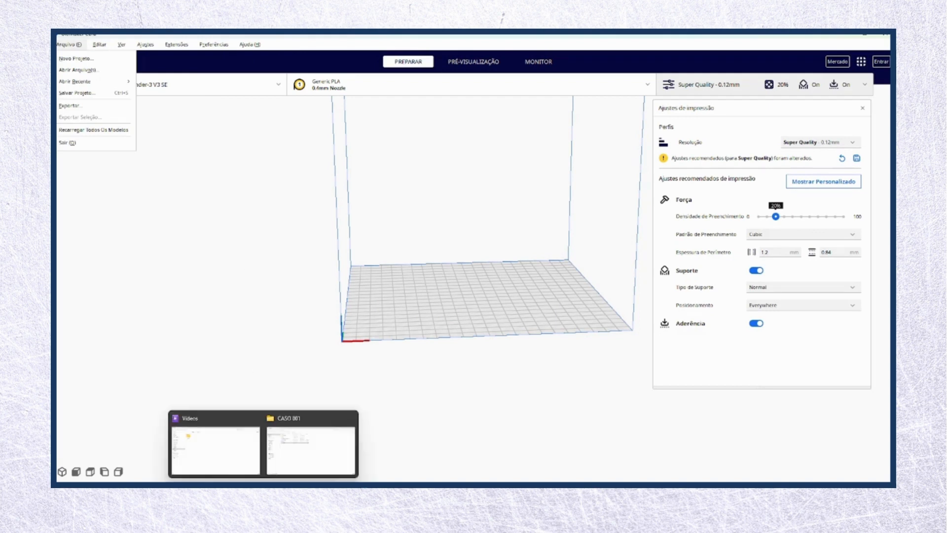
click(302, 465)
drag(603, 312, 388, 290)
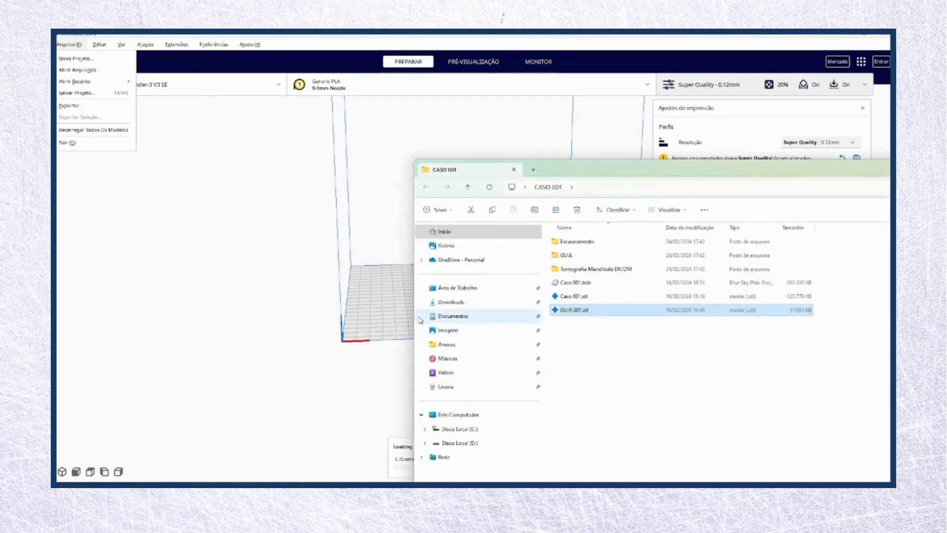
click(311, 34)
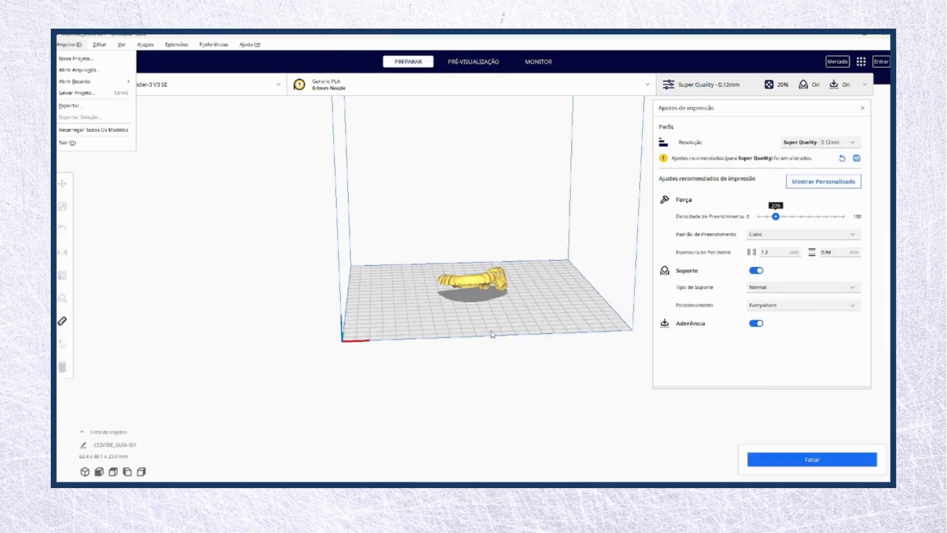
Select the imported guide and rotate it around the X axis until its arch lies roughly level with the build plate.
right_drag(491, 331, 636, 310)
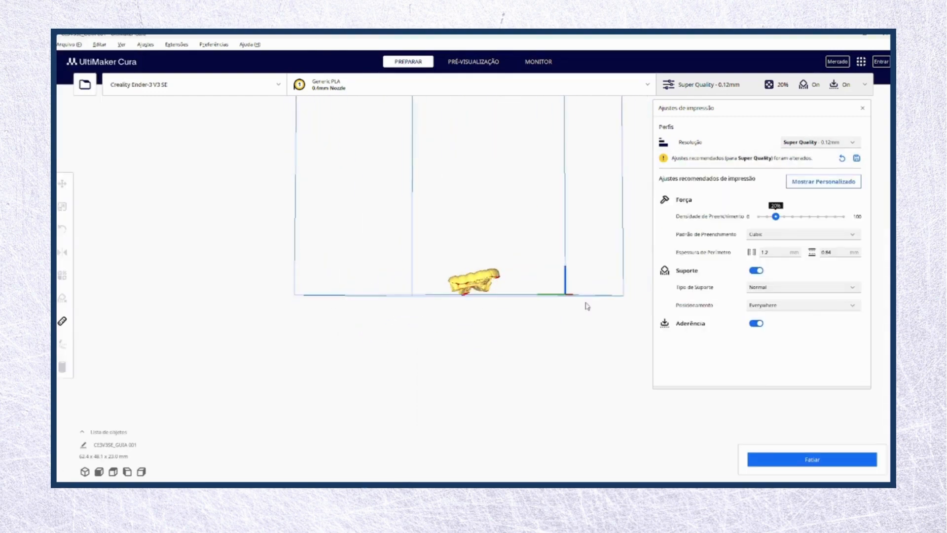
scroll(509, 301, up, 5)
right_drag(473, 333, 529, 344)
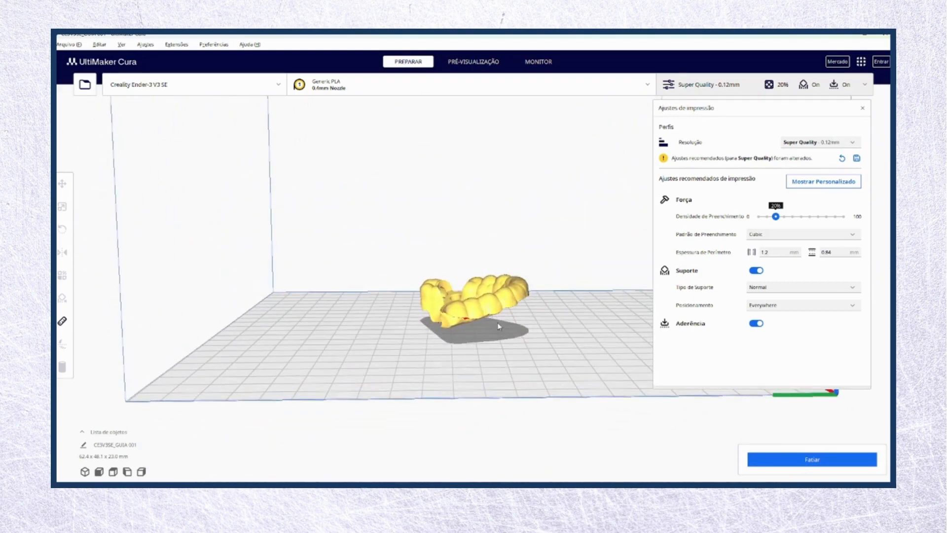
right_drag(497, 325, 524, 336)
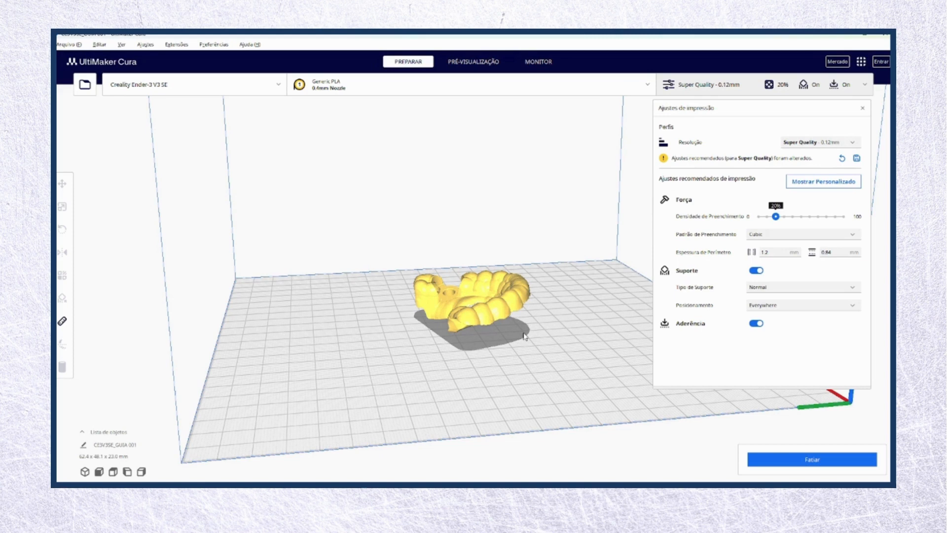
click(507, 297)
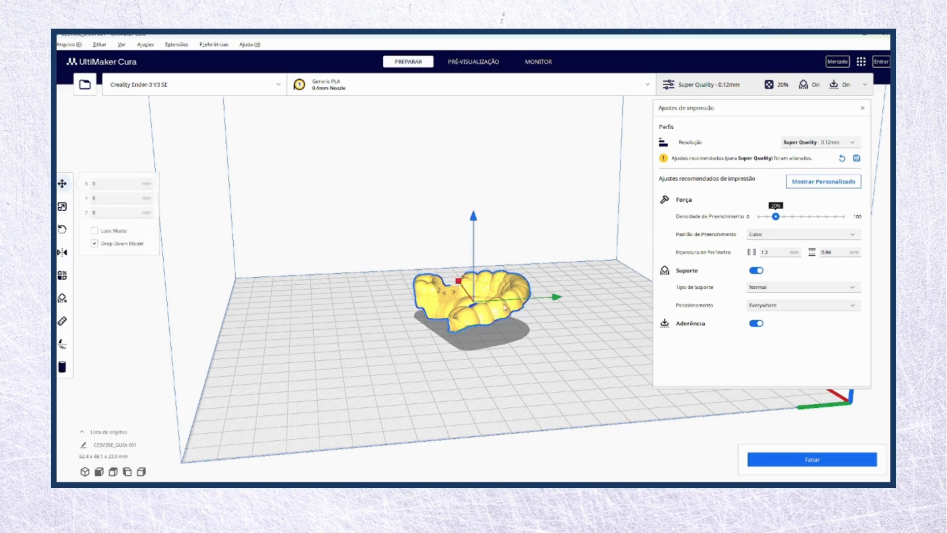
right_drag(369, 333, 344, 321)
click(62, 229)
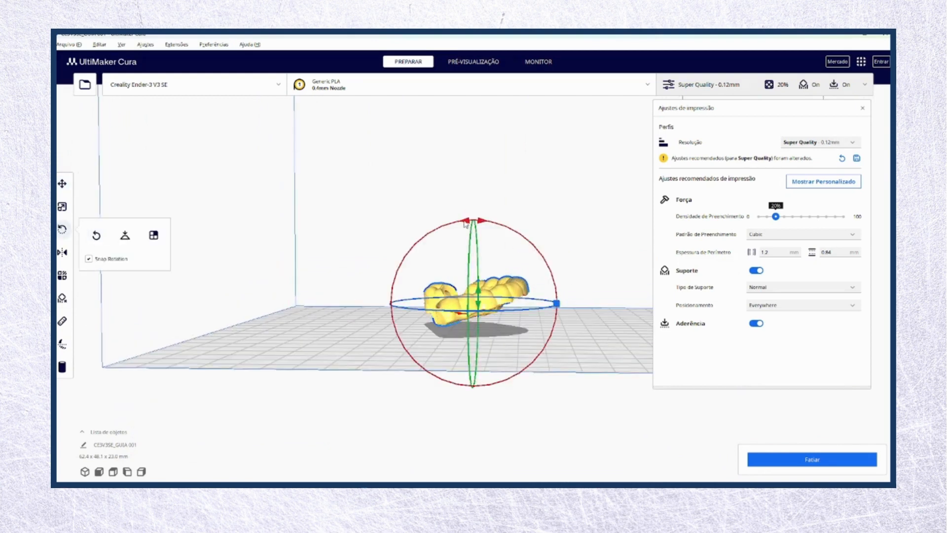
drag(465, 224, 441, 488)
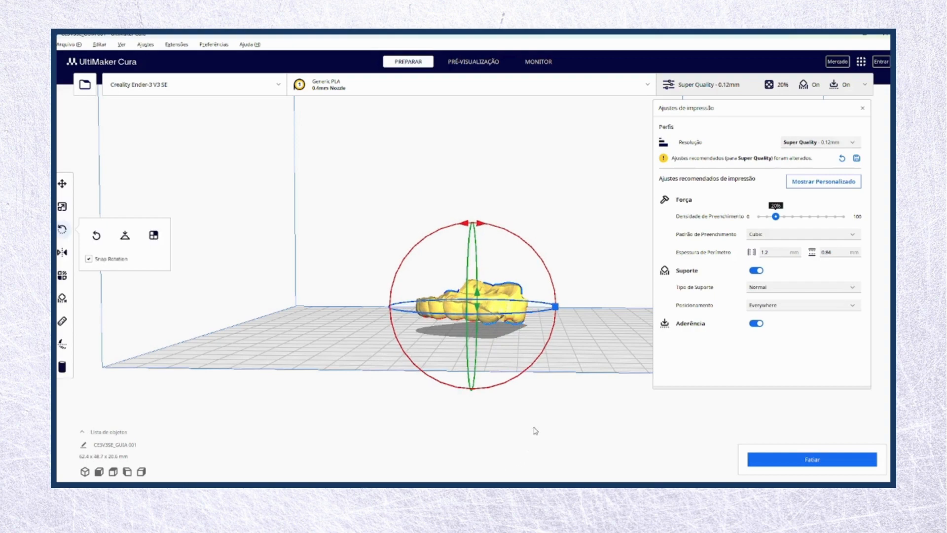
Inspect the rotated guide from several sides and from above to check its orientation and overhanging areas.
right_drag(536, 431, 644, 393)
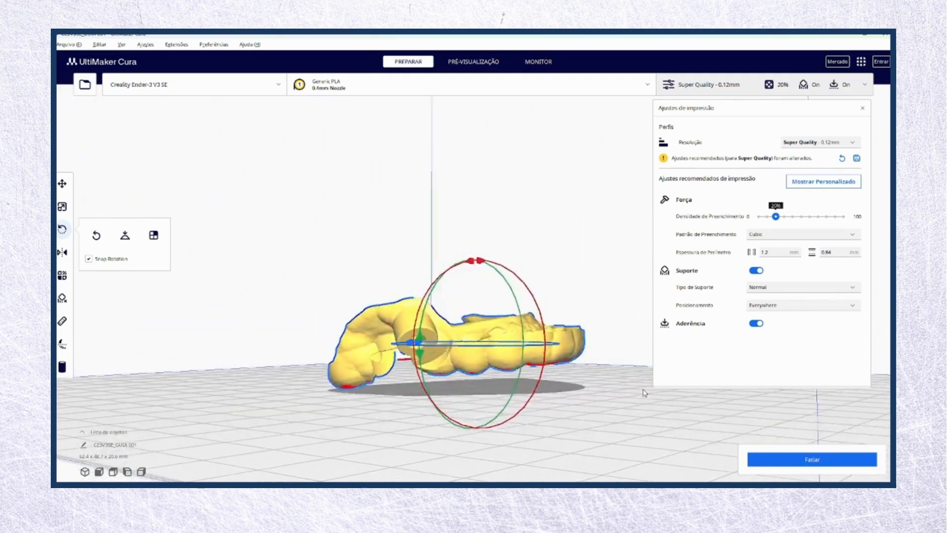
right_drag(252, 375, 286, 341)
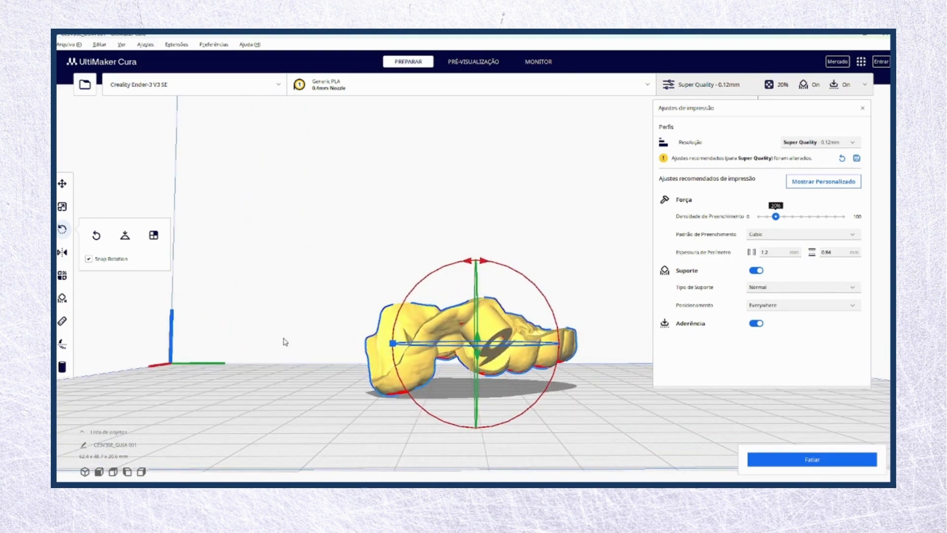
right_drag(616, 390, 207, 382)
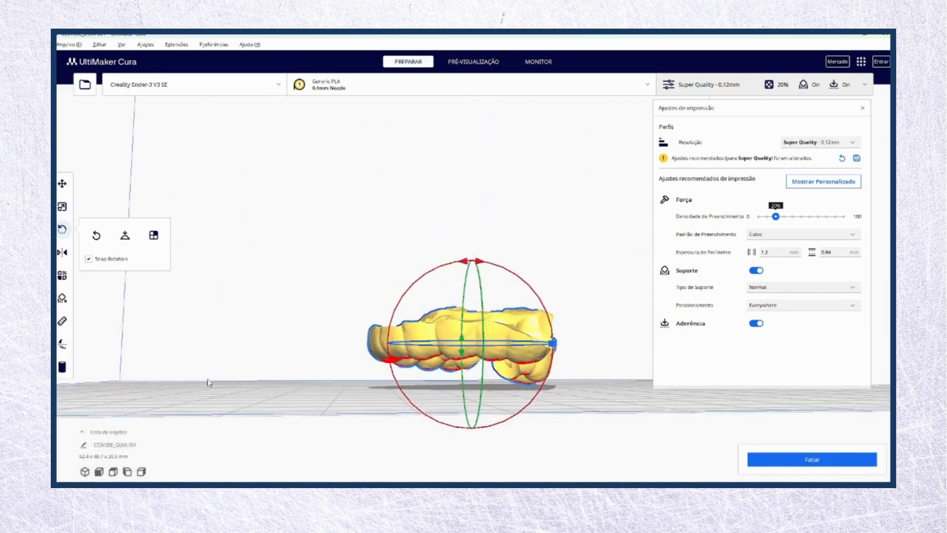
right_drag(323, 347, 320, 389)
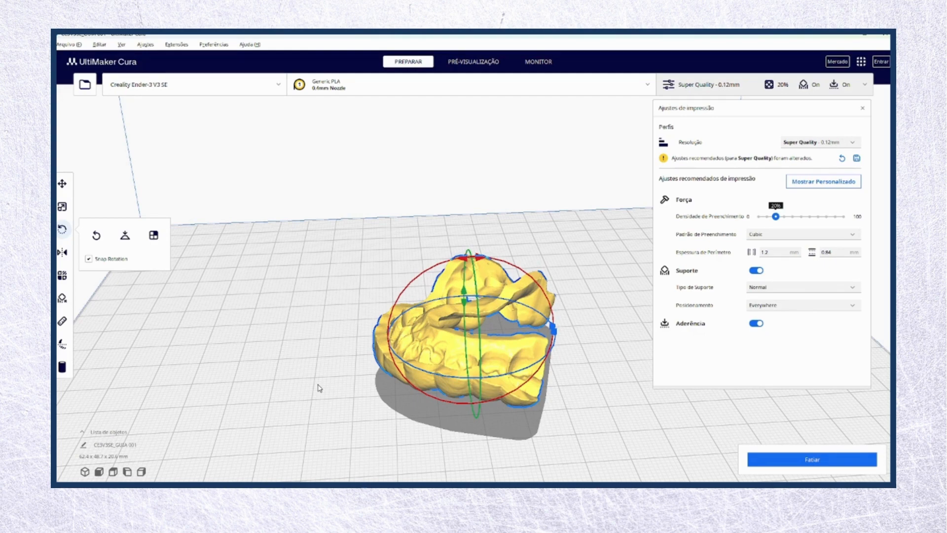
mouse_move(320, 388)
right_down()
mouse_move(323, 338)
mouse_move(324, 366)
right_up()
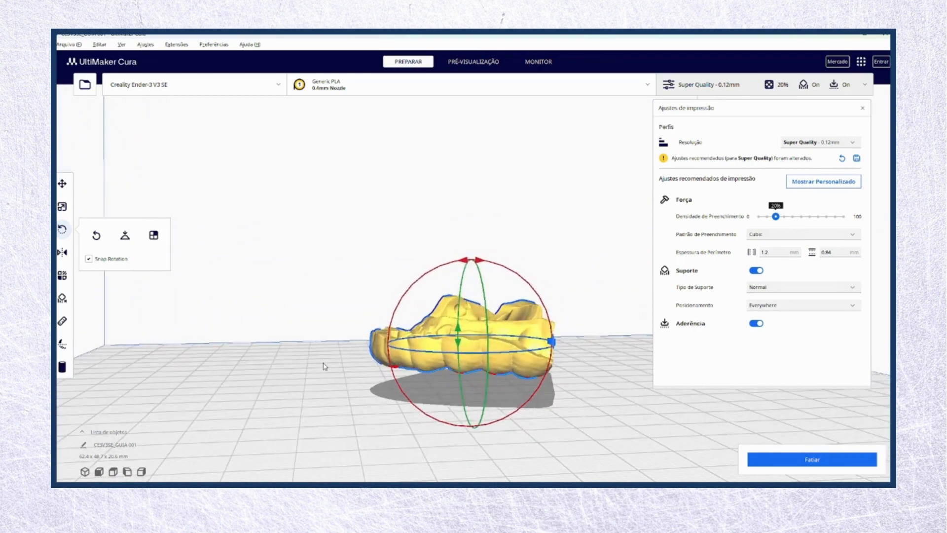
right_drag(247, 337, 304, 361)
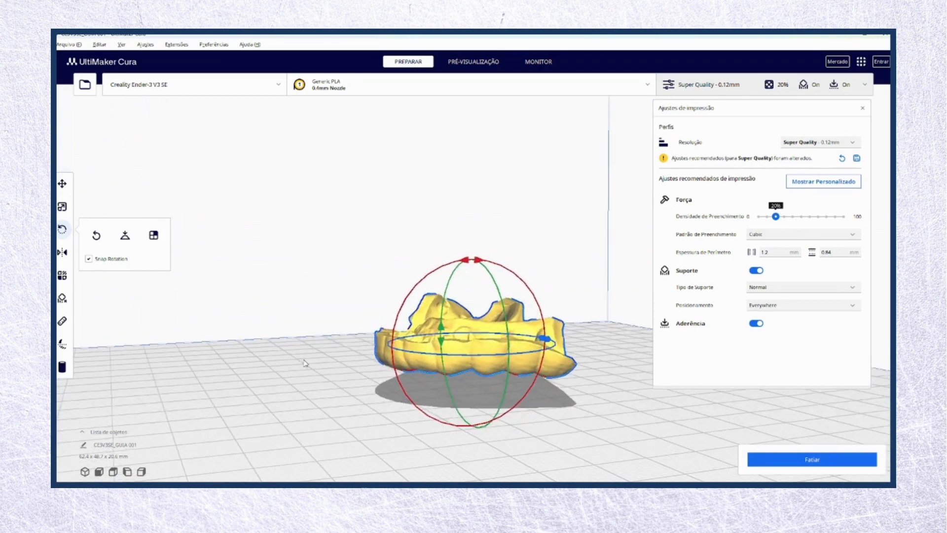
click(285, 357)
click(421, 365)
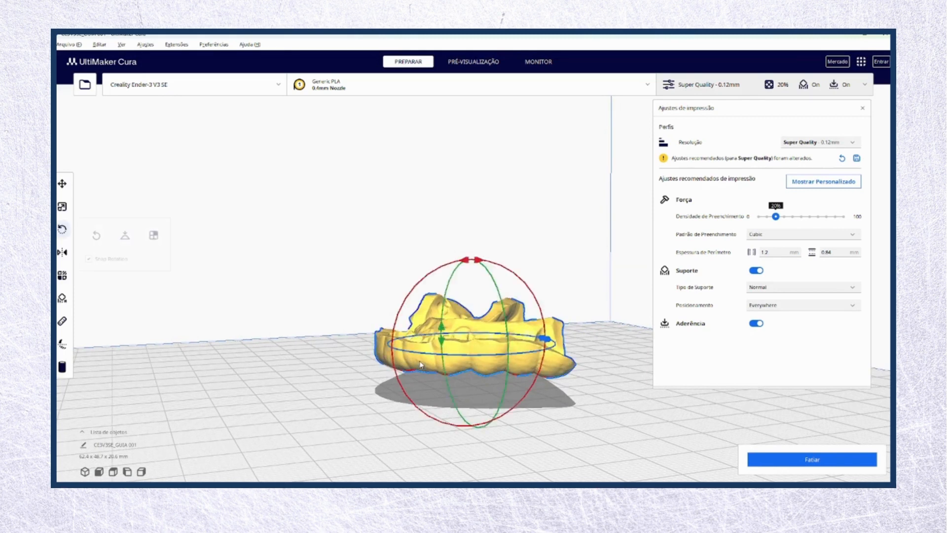
Check the guide's dimensions and scale percentages with the Scale tool and examine the model from above.
click(62, 206)
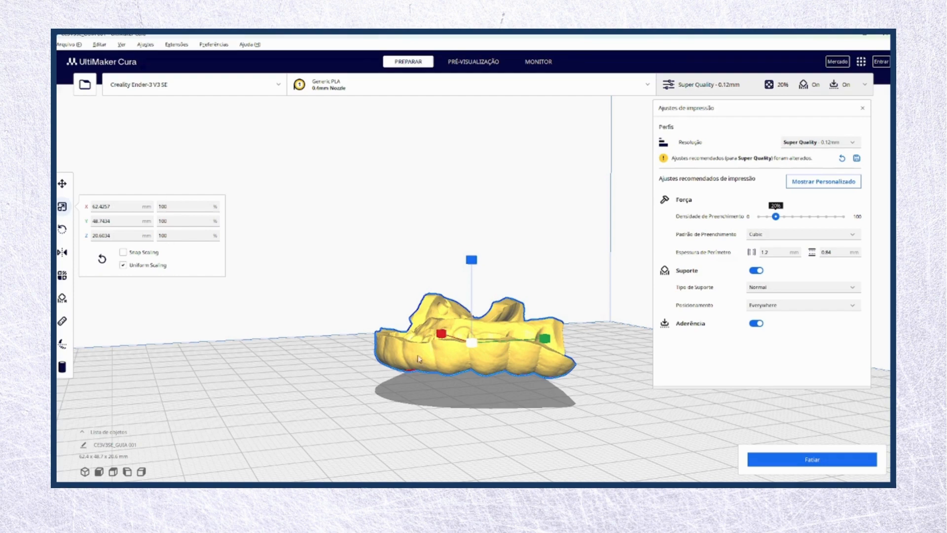
right_drag(386, 297, 563, 372)
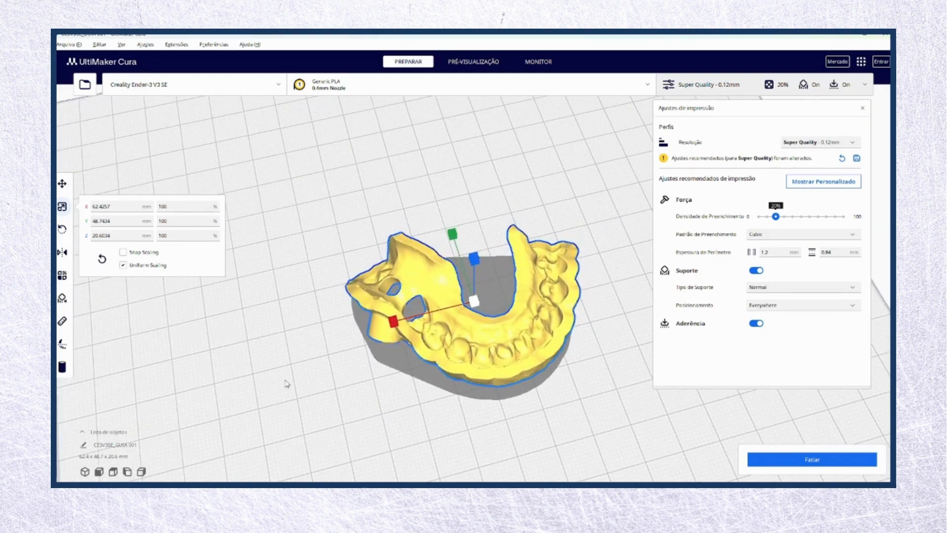
click(196, 354)
click(491, 341)
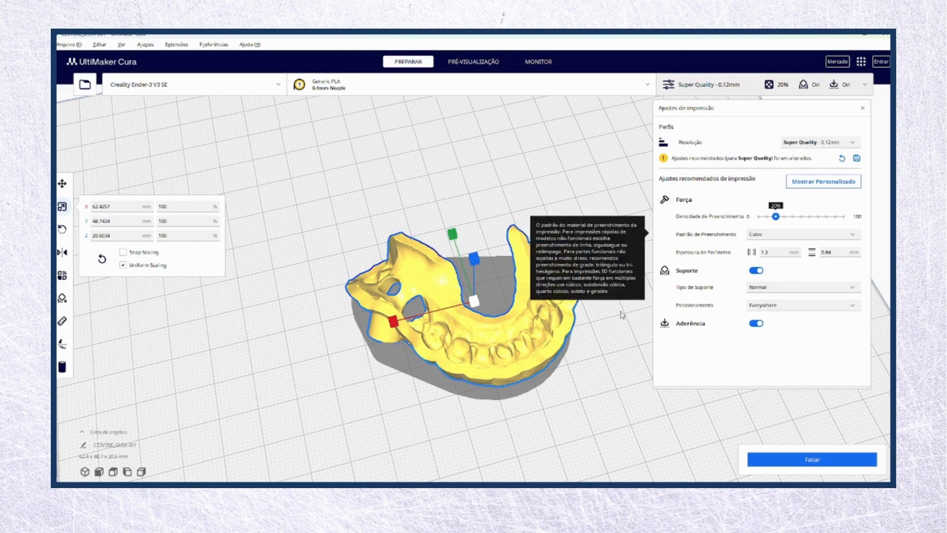
Rotate the guide half a turn around the Z axis with the Rotate tool.
right_drag(536, 388, 512, 408)
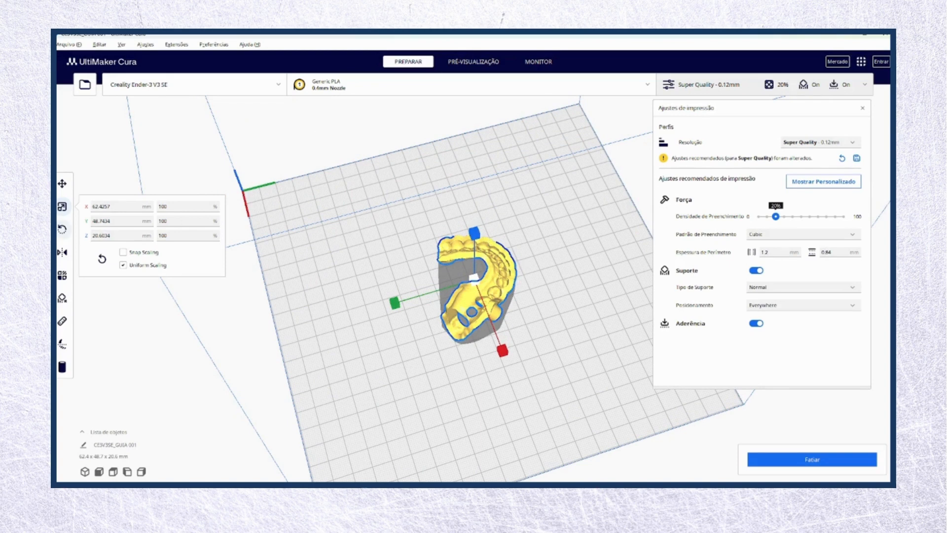
click(62, 230)
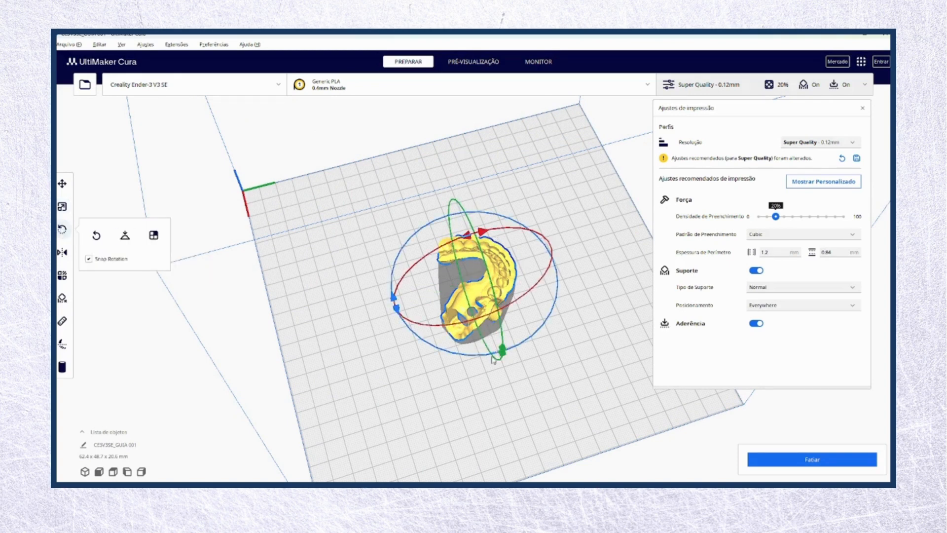
drag(396, 312, 579, 217)
right_drag(310, 400, 484, 370)
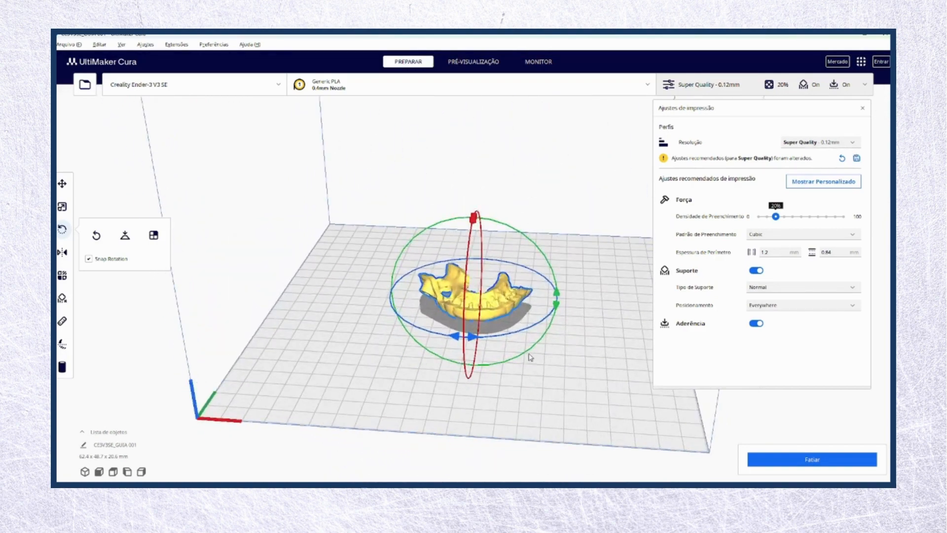
Inspect the underside and outer sides of the rotated guide, and deselect it.
scroll(530, 355, up, 3)
right_drag(598, 283, 242, 278)
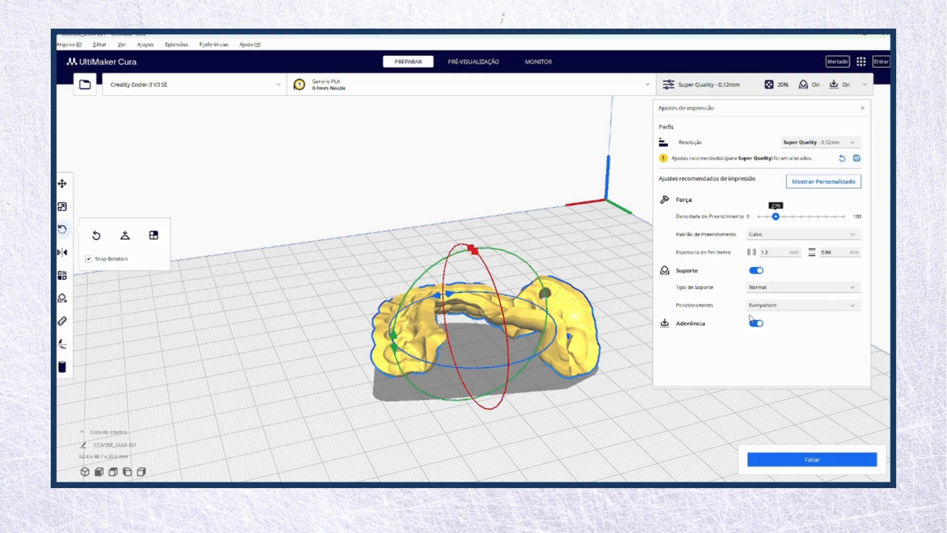
right_drag(226, 310, 423, 391)
right_click(415, 393)
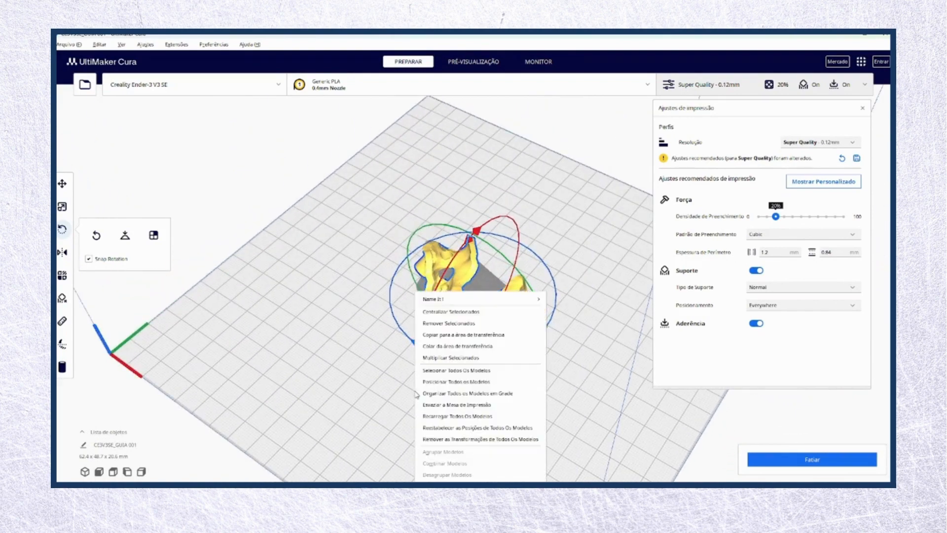
right_click(360, 382)
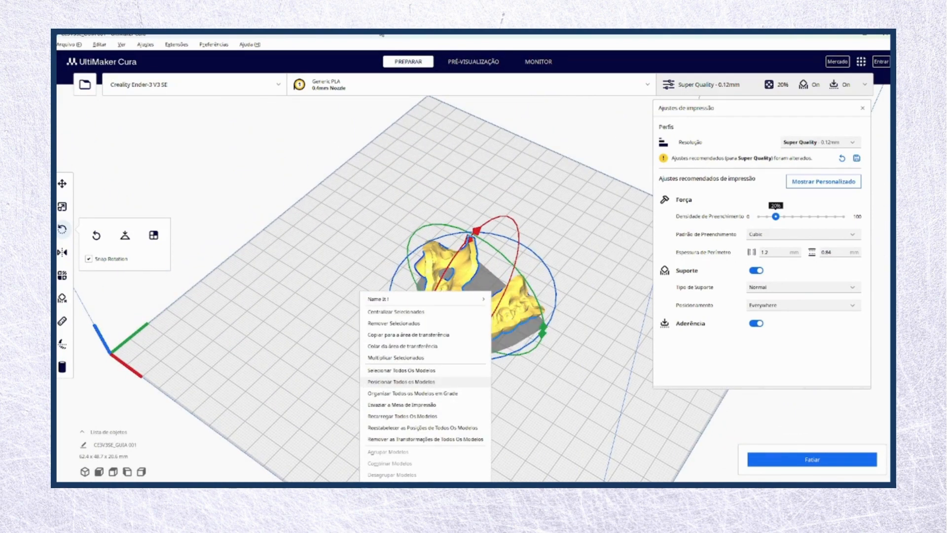
click(246, 389)
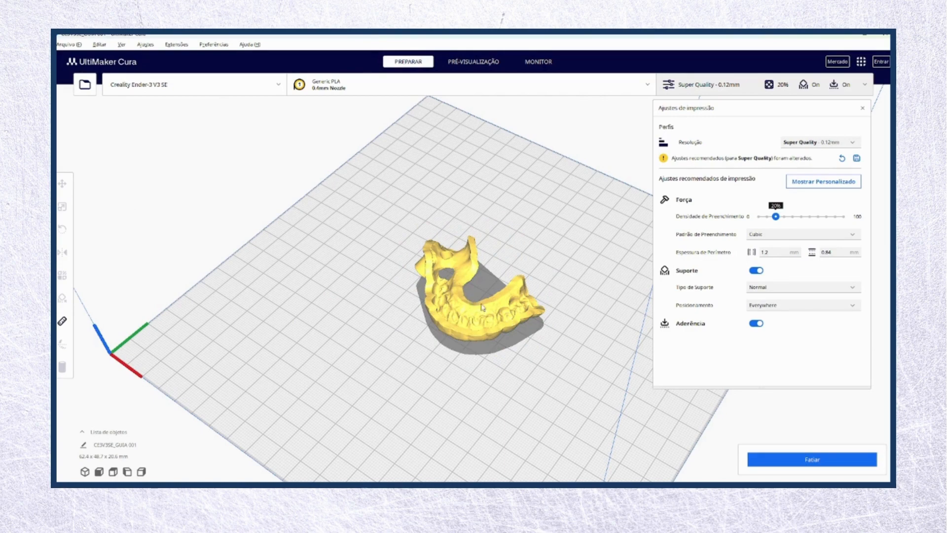
right_drag(483, 307, 132, 265)
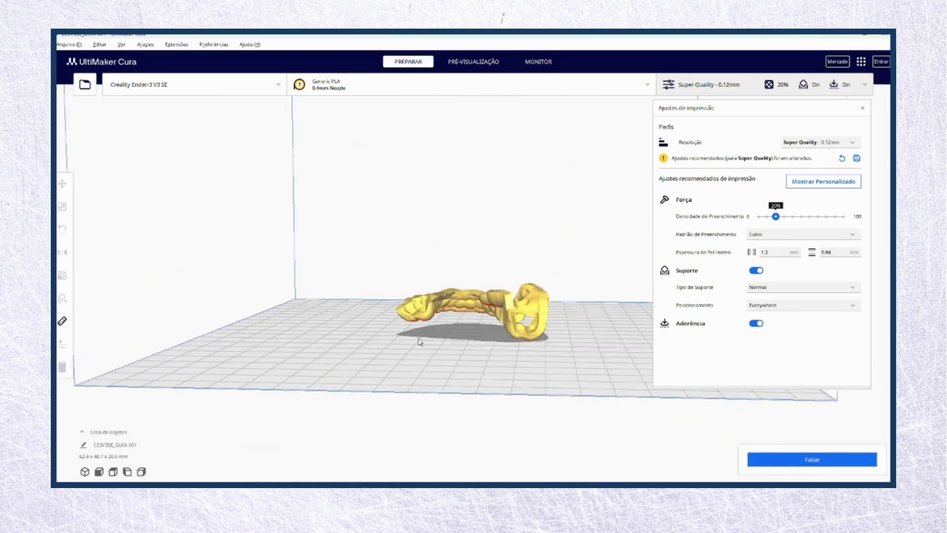
right_drag(420, 336, 576, 353)
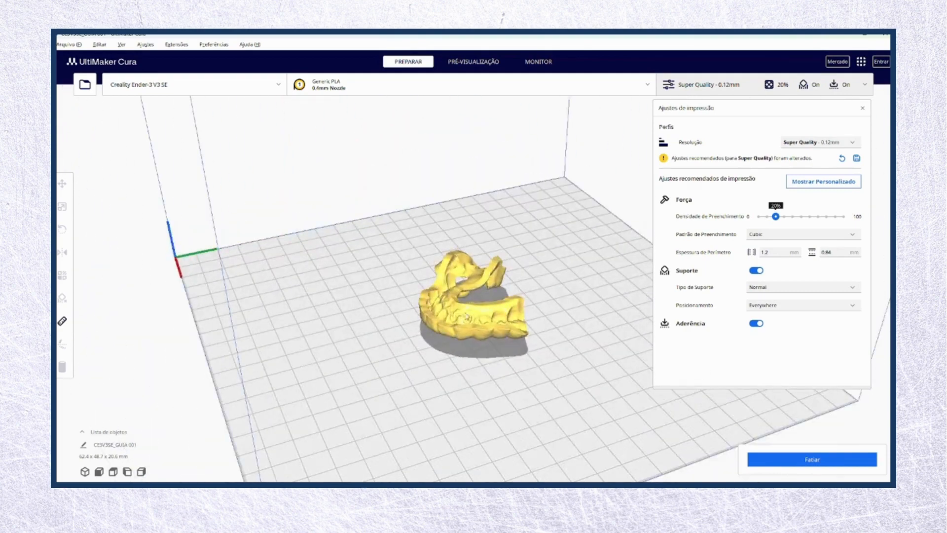
right_drag(333, 365, 499, 375)
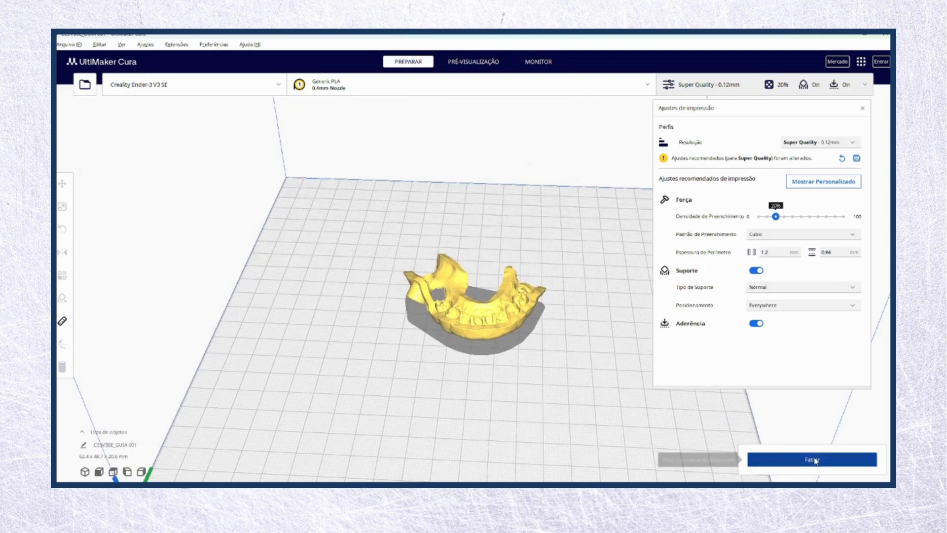
Slice the guide with normal supports and examine its supports and adhesion base in the layer preview.
click(811, 463)
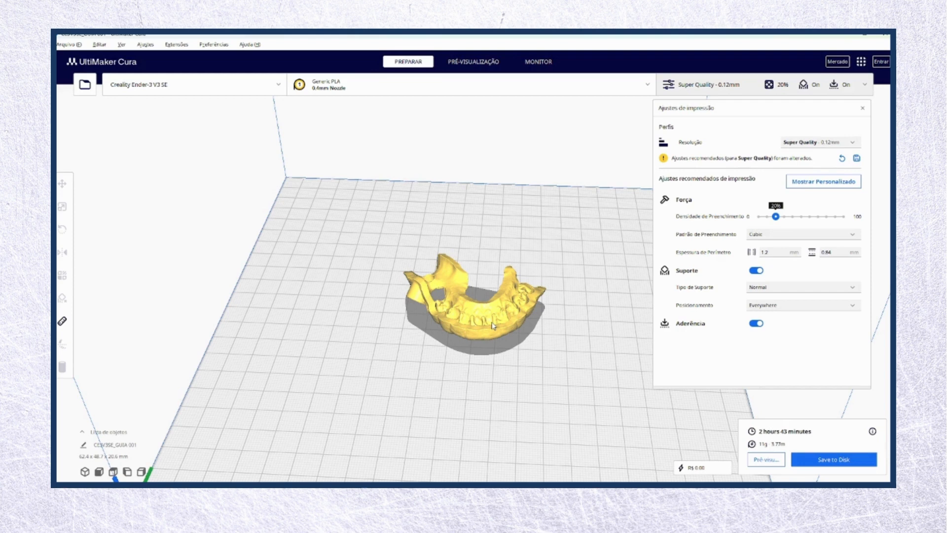
click(764, 465)
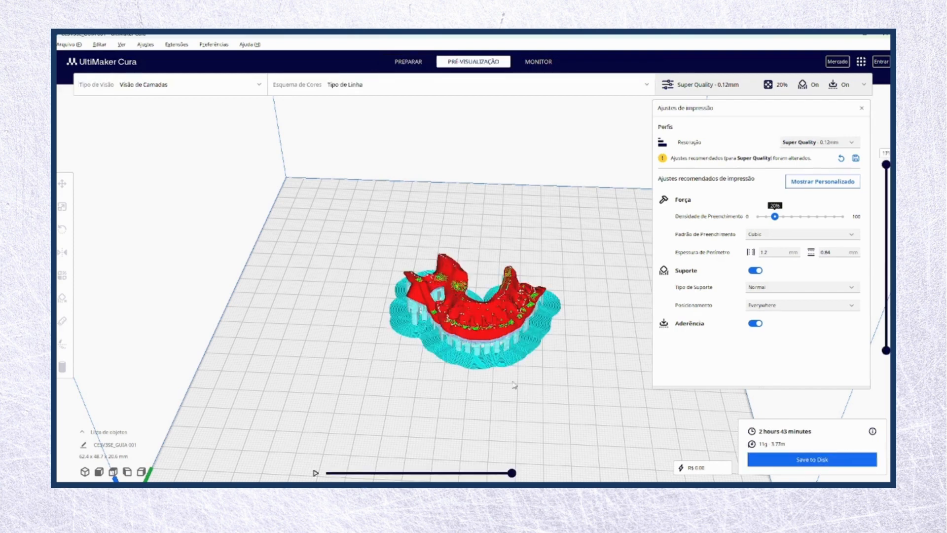
right_drag(504, 370, 504, 360)
scroll(504, 361, up, 5)
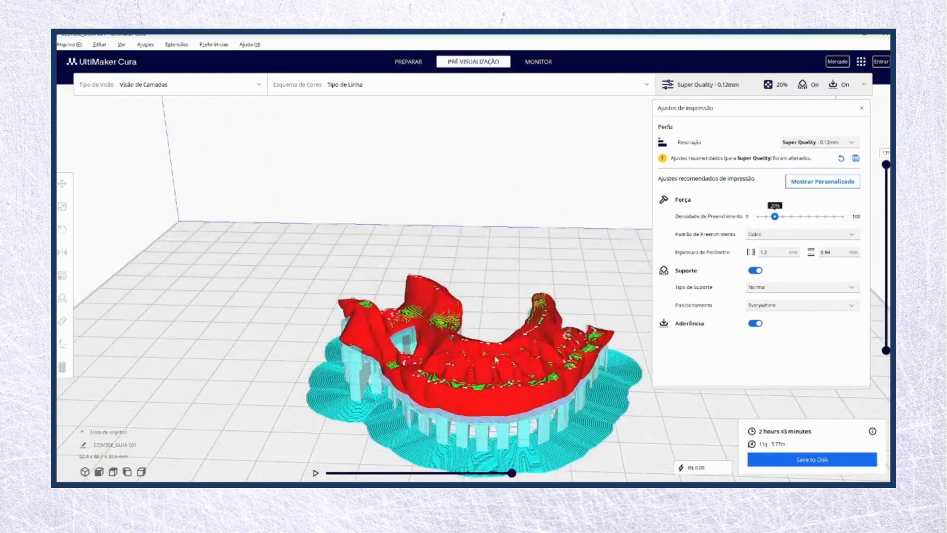
middle_drag(497, 360, 478, 262)
middle_drag(465, 208, 443, 305)
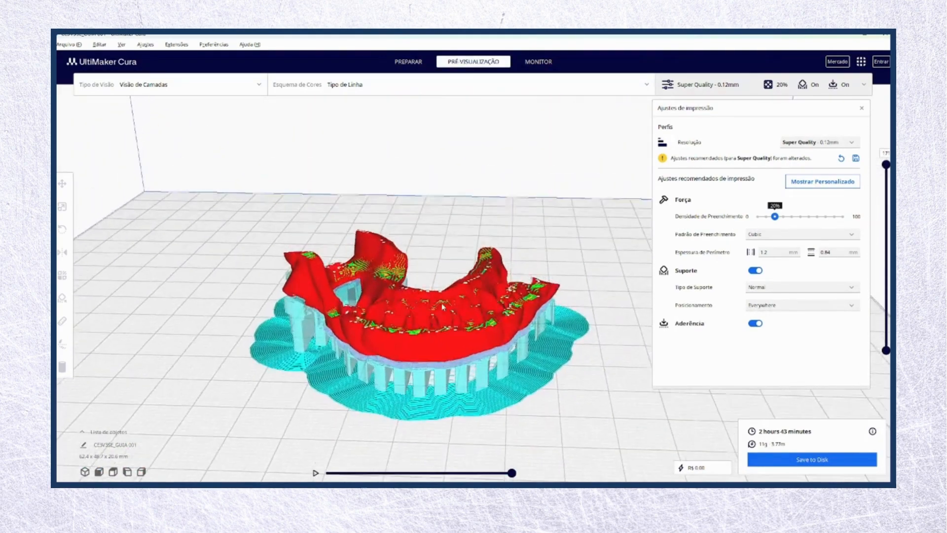
right_drag(493, 327, 261, 362)
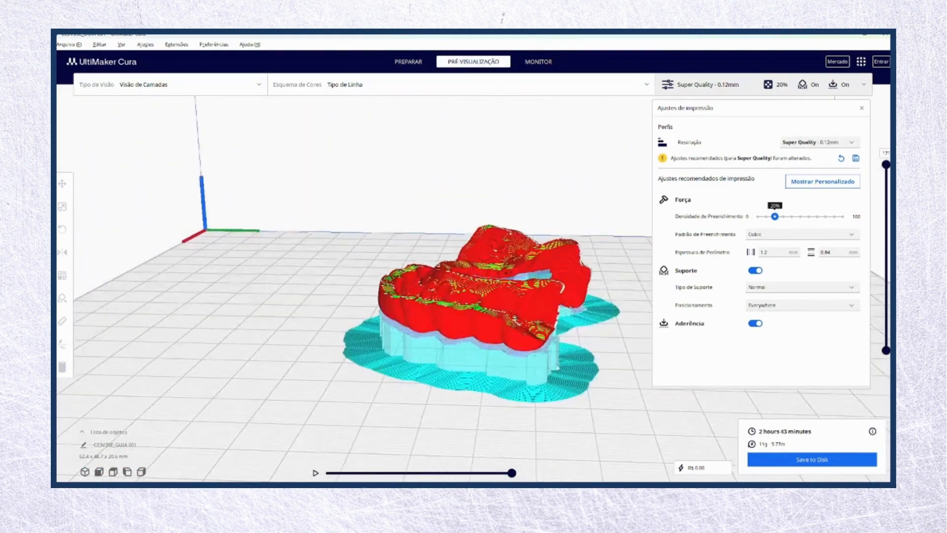
right_drag(583, 363, 527, 352)
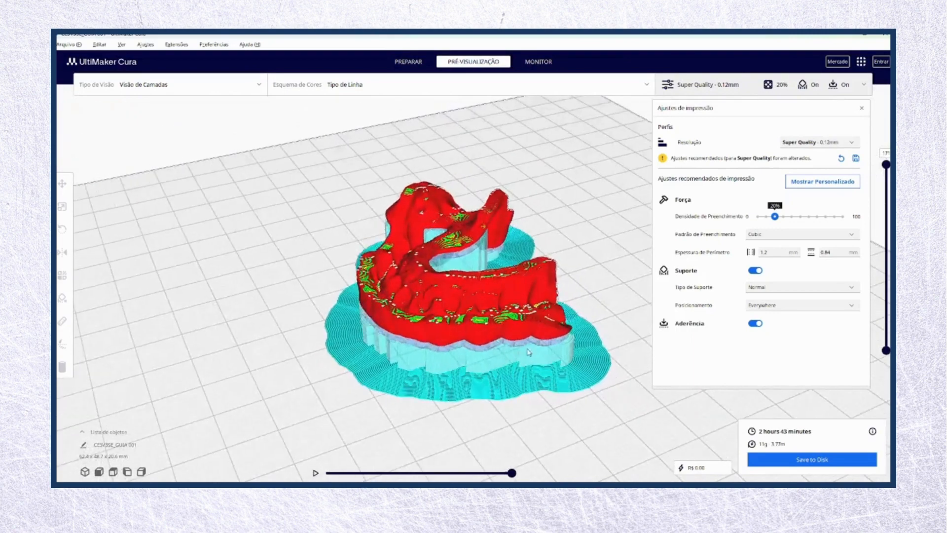
Change the support type to Tree and slice the guide again.
click(771, 292)
click(763, 312)
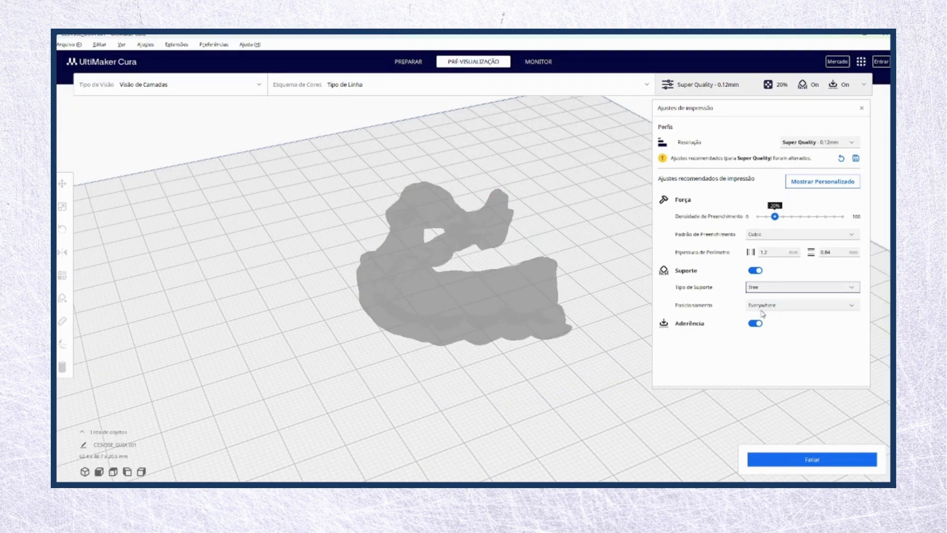
click(768, 456)
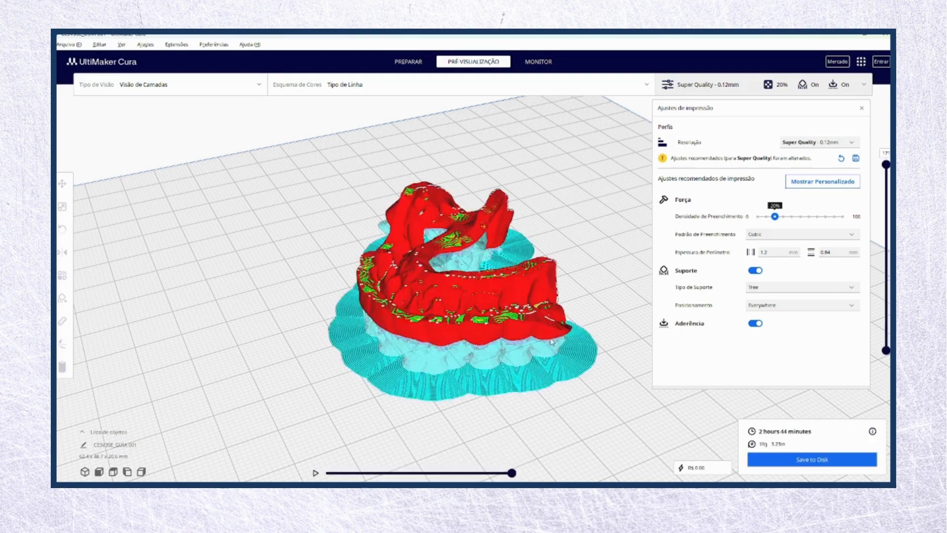
Examine the tree supports beneath the guide up close, from several sides and from above.
right_drag(448, 355, 410, 380)
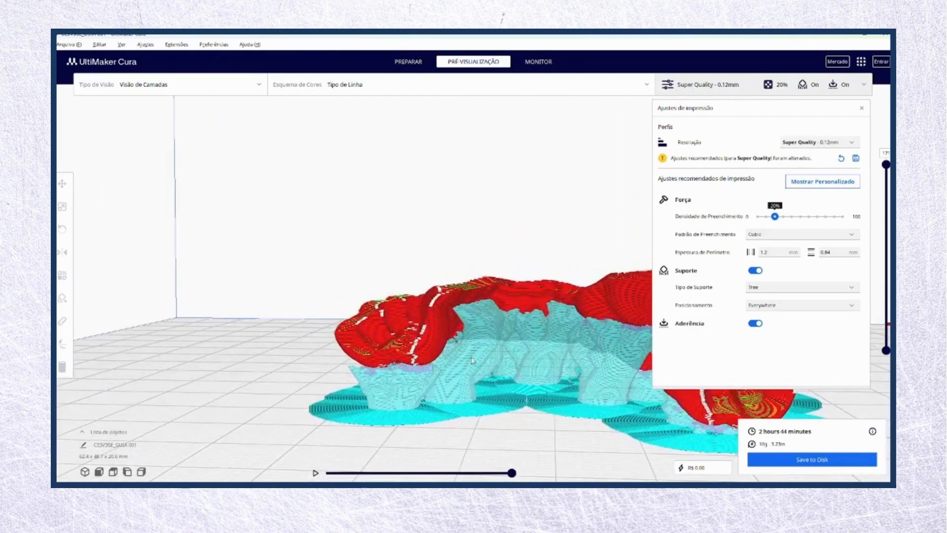
scroll(472, 360, up, 5)
right_drag(477, 424, 538, 365)
right_drag(390, 365, 548, 336)
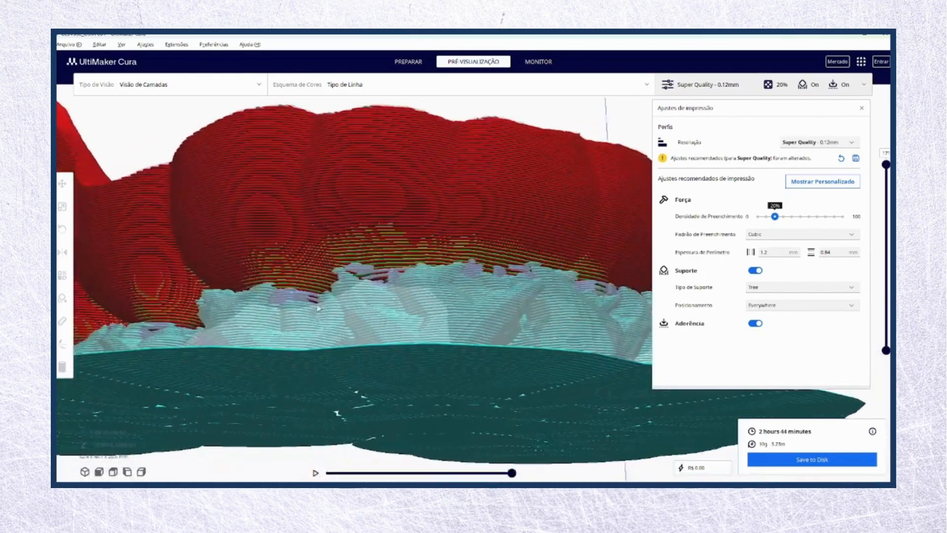
right_drag(250, 284, 454, 301)
scroll(368, 301, down, 10)
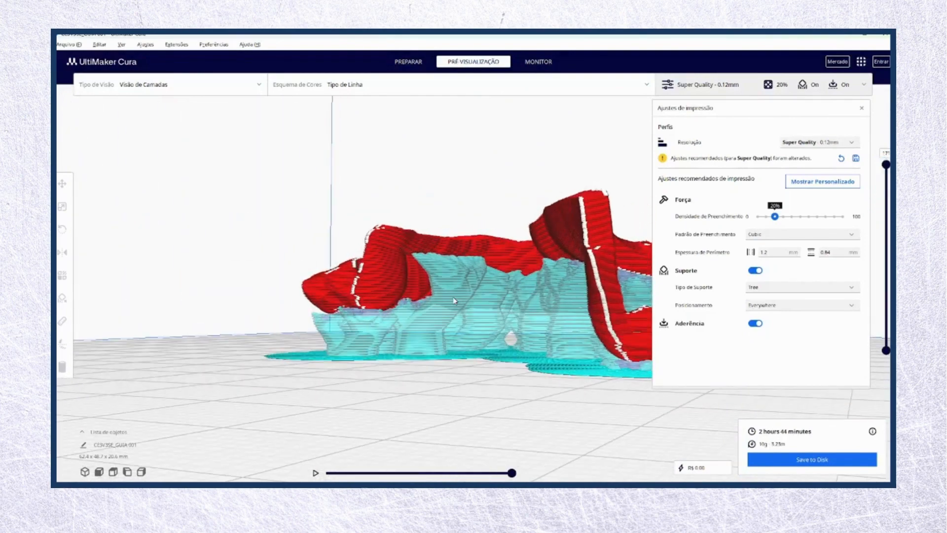
right_drag(553, 228, 560, 248)
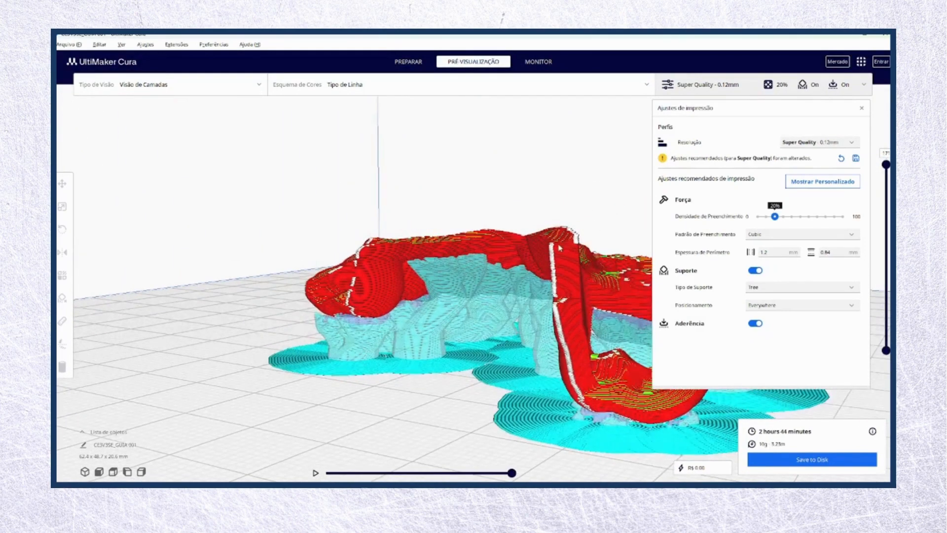
right_drag(527, 410, 449, 265)
right_drag(452, 310, 638, 384)
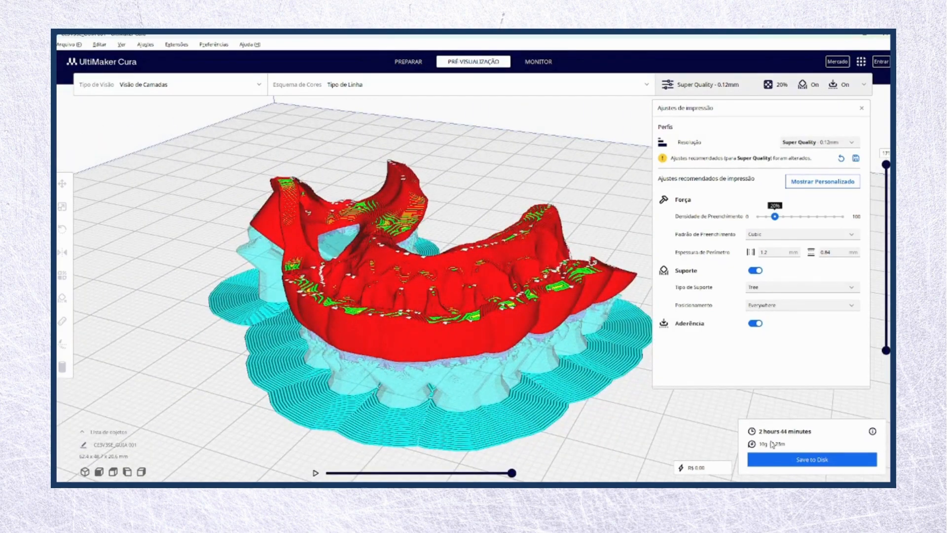
right_drag(509, 340, 448, 371)
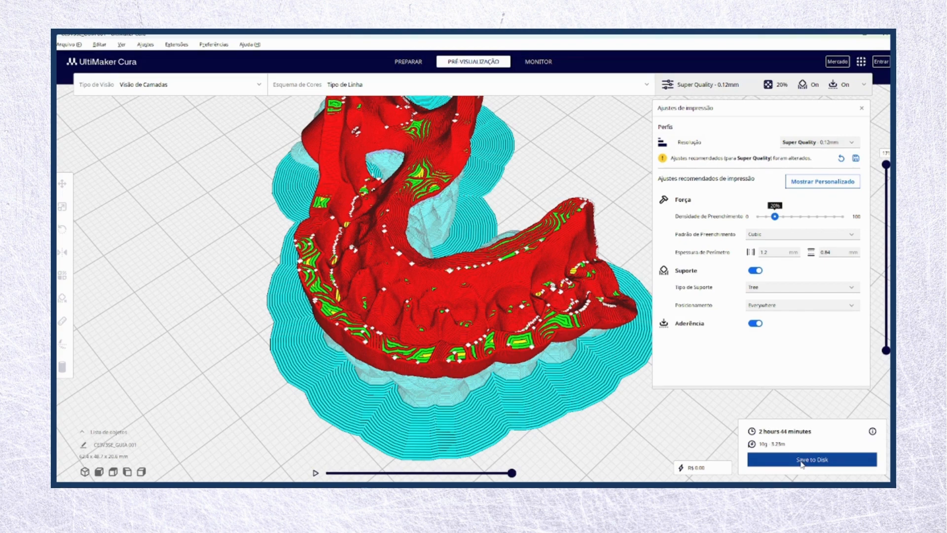
Delete the guide from the build plate.
scroll(508, 421, down, 5)
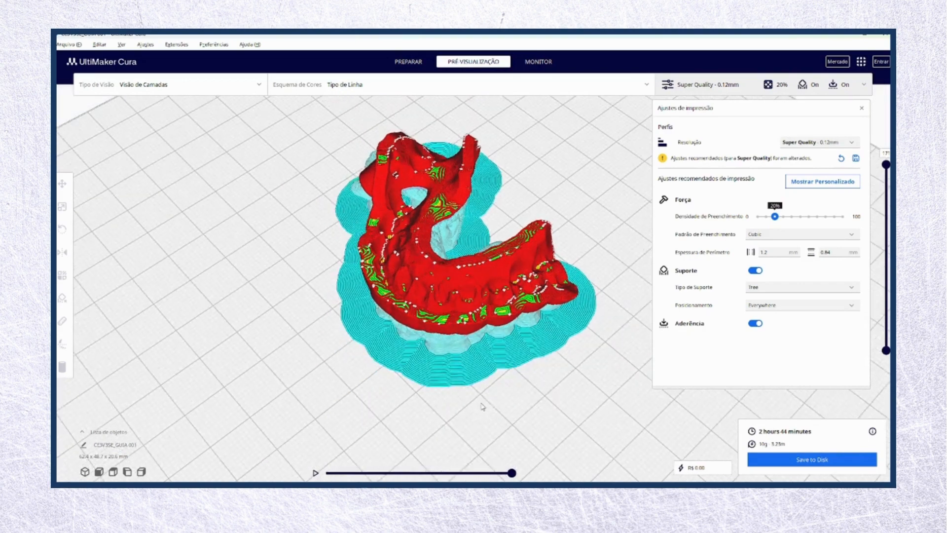
right_drag(481, 403, 503, 331)
click(452, 290)
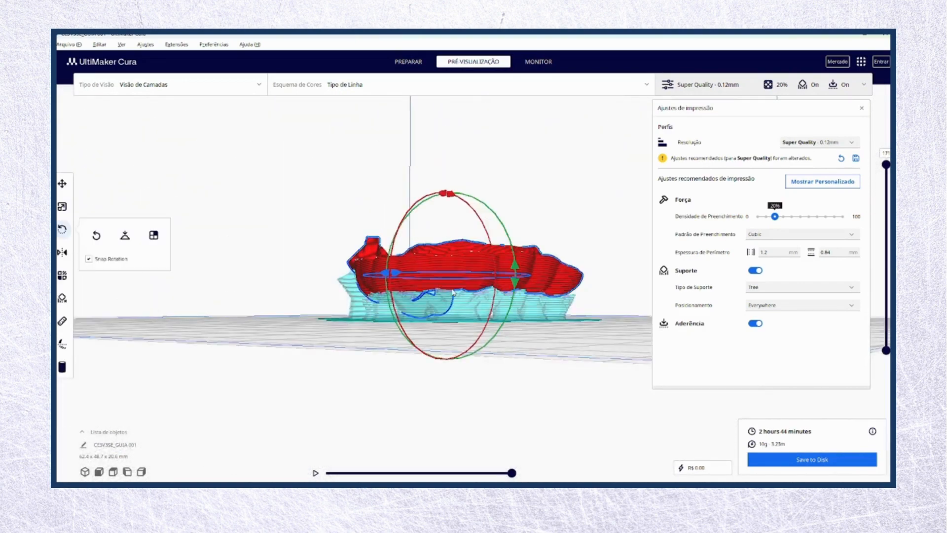
key(Delete)
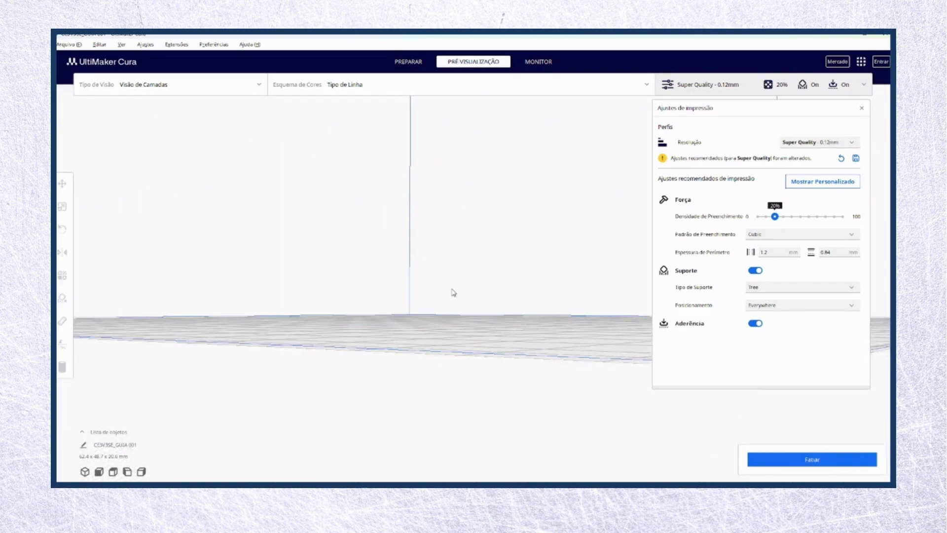
Import Caso 001.stl from the CASO 001 folder onto the empty build plate and return to Cura.
right_drag(450, 292, 440, 333)
scroll(439, 301, down, 5)
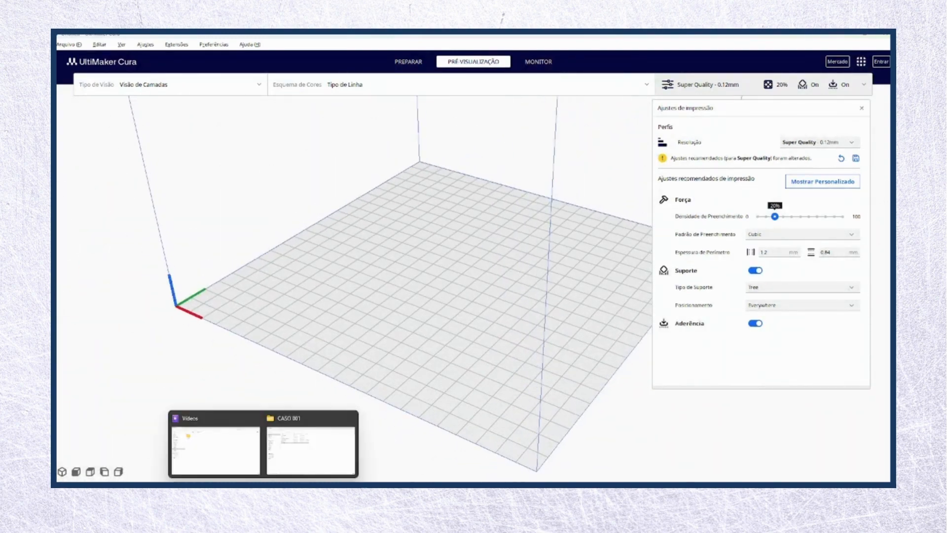
click(274, 450)
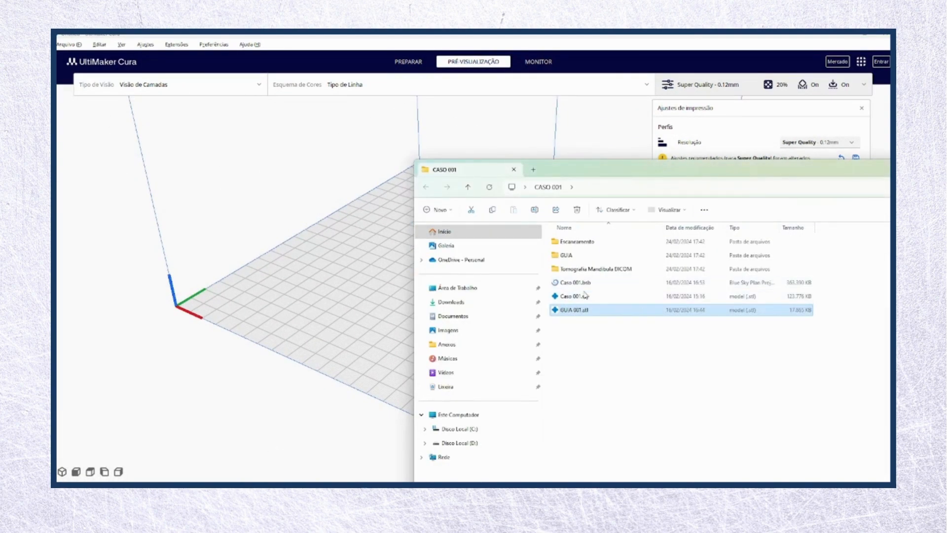
drag(584, 296, 395, 272)
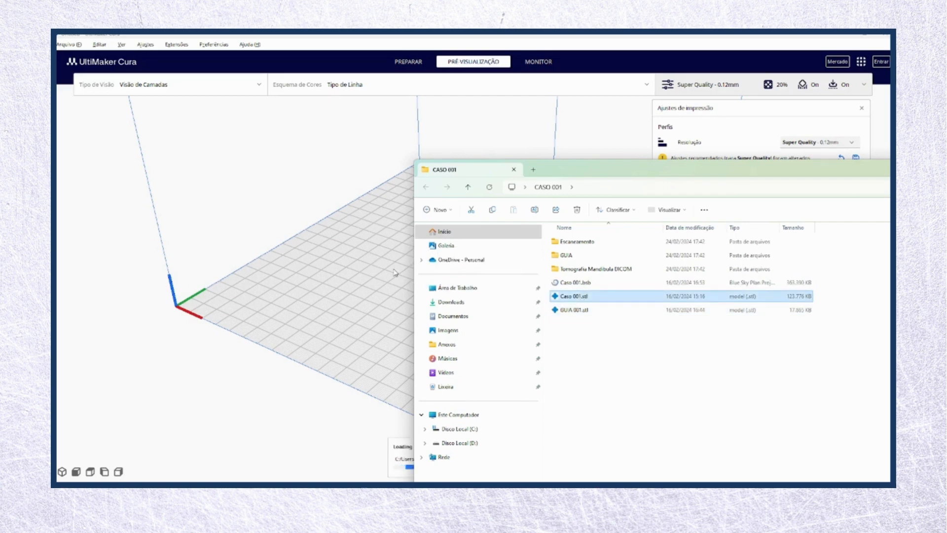
click(423, 37)
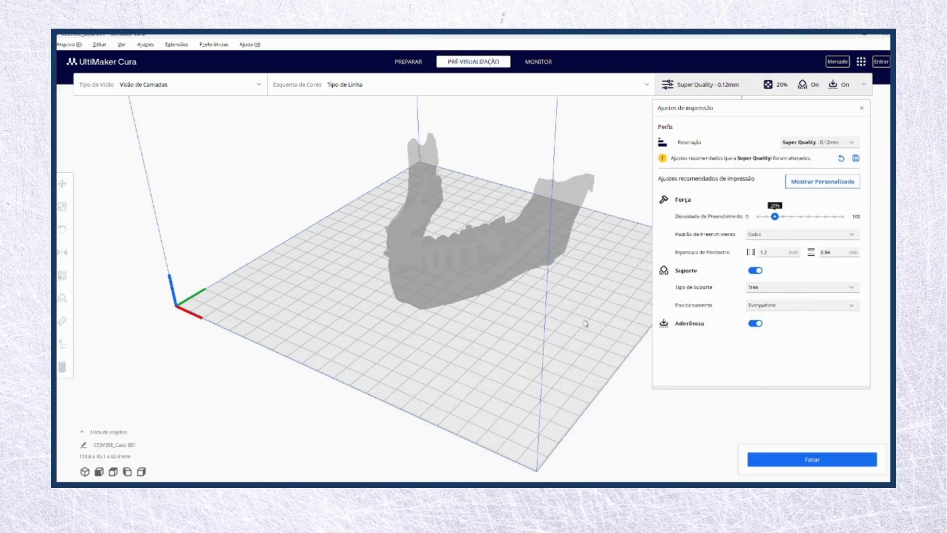
Select the imported mandible, return to the preparation view and examine the model from the side.
click(491, 271)
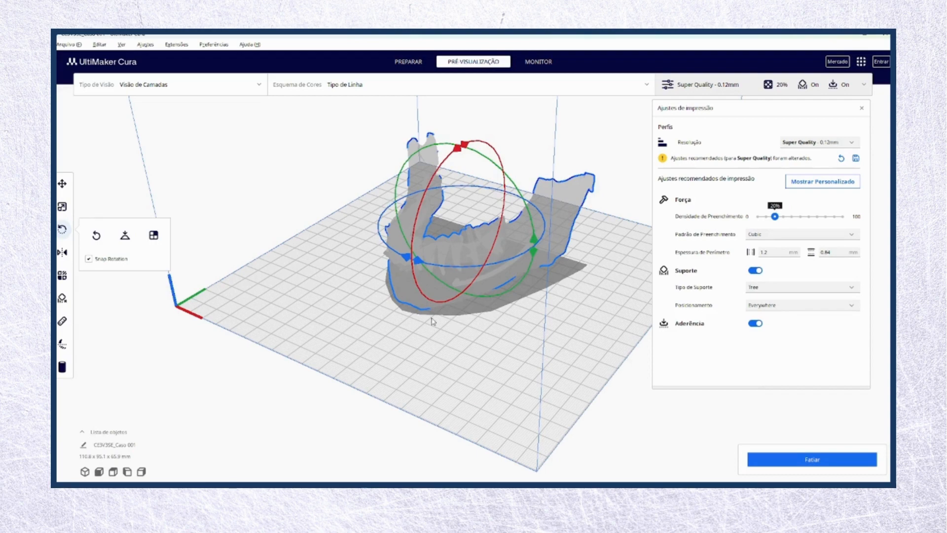
right_drag(423, 316, 473, 339)
scroll(448, 317, up, 4)
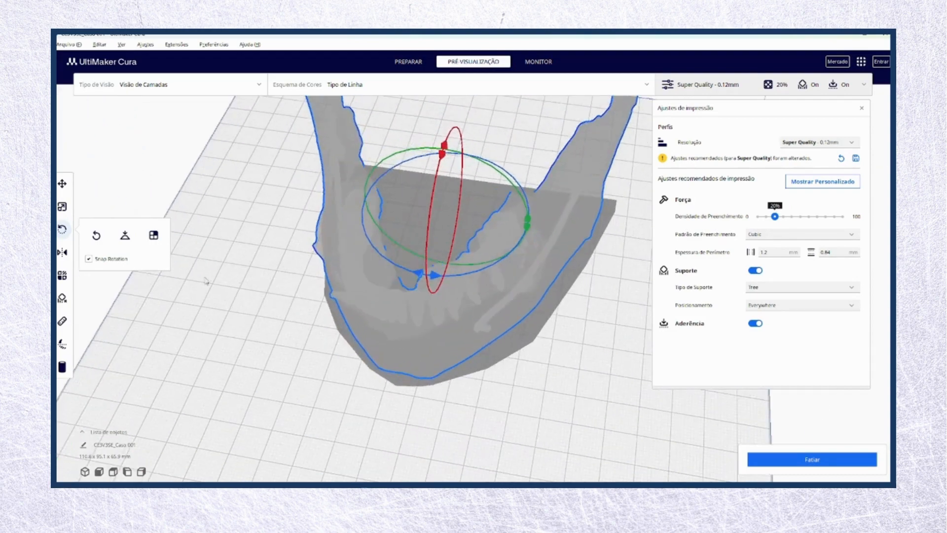
click(407, 62)
right_drag(470, 359, 408, 324)
scroll(444, 288, up, 2)
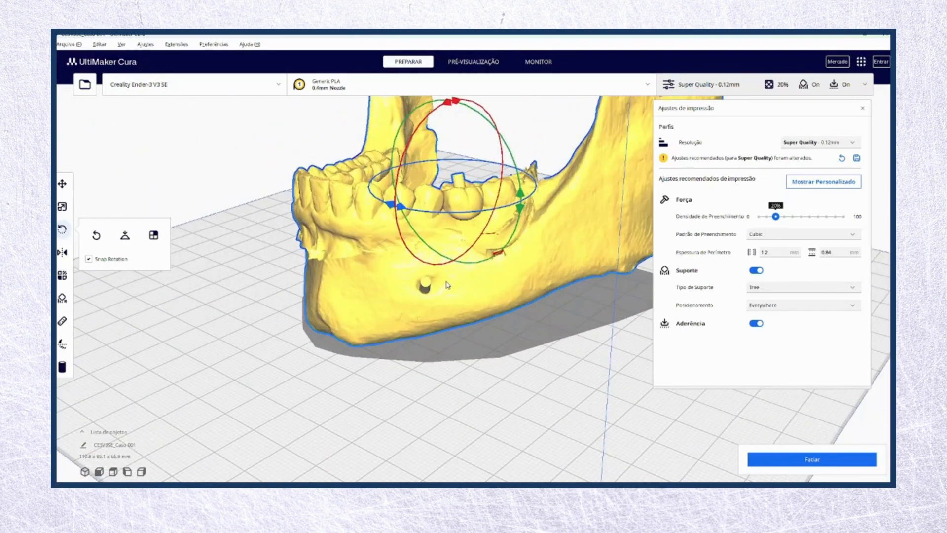
scroll(448, 283, down, 2)
right_drag(505, 243, 522, 220)
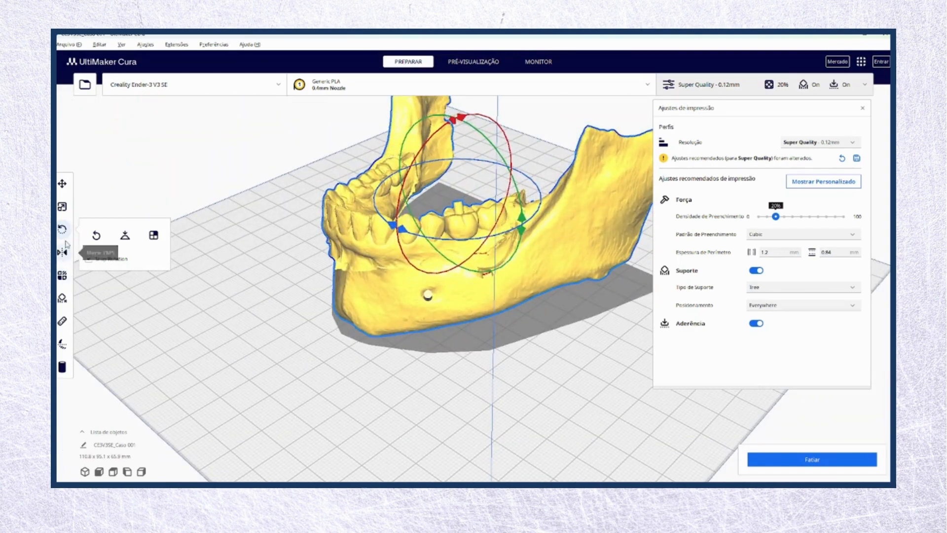
Show the mandible's scale values and examine its teeth and bone surfaces up close from the outer and inner sides.
click(62, 206)
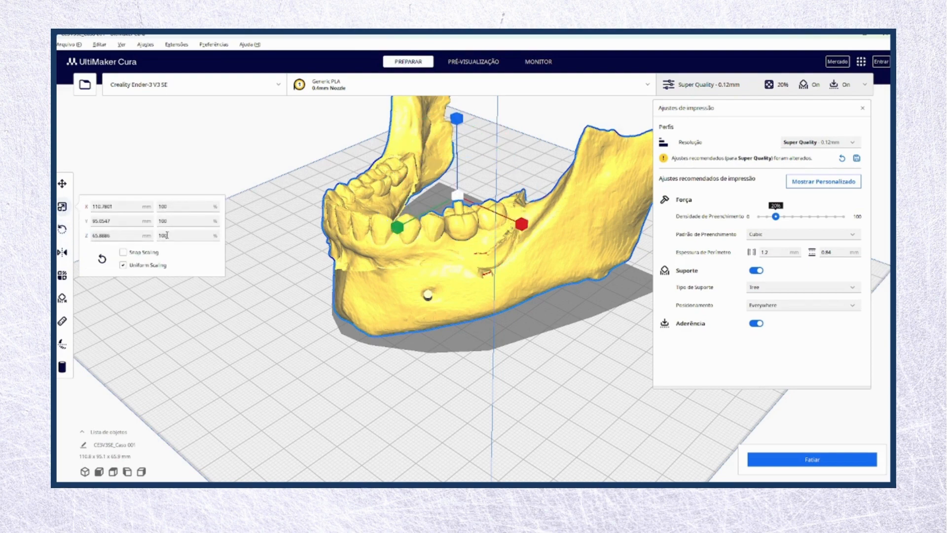
scroll(526, 265, up, 3)
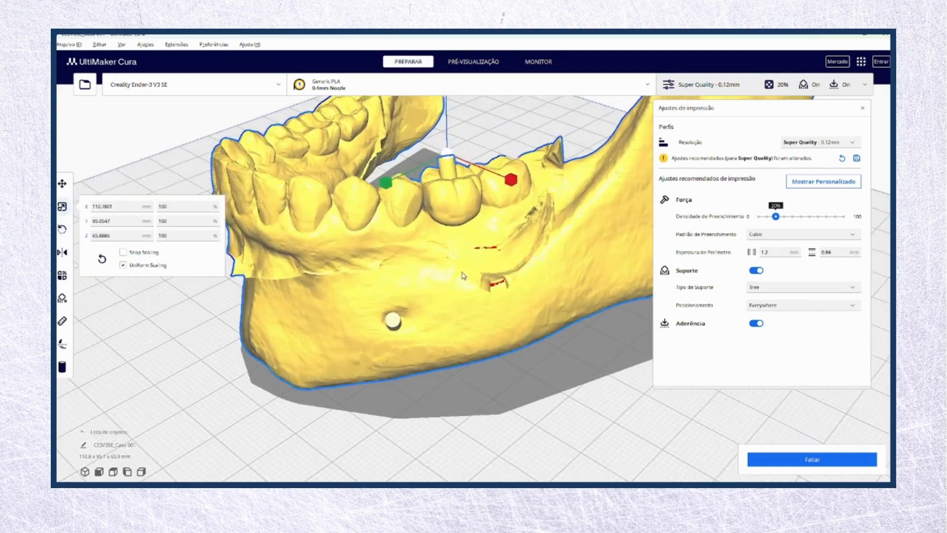
right_drag(527, 264, 505, 291)
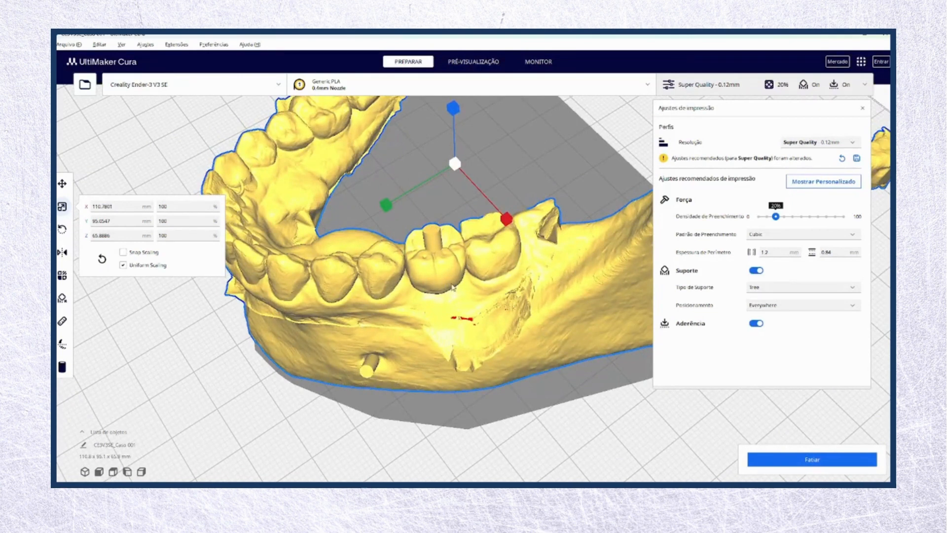
right_drag(549, 157, 584, 139)
right_drag(466, 232, 528, 265)
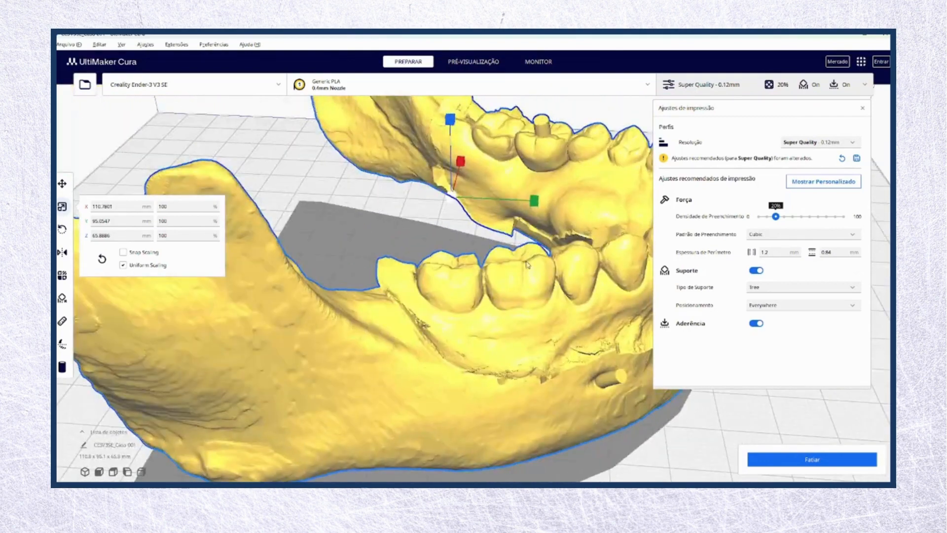
right_drag(470, 315, 612, 291)
right_drag(573, 174, 510, 179)
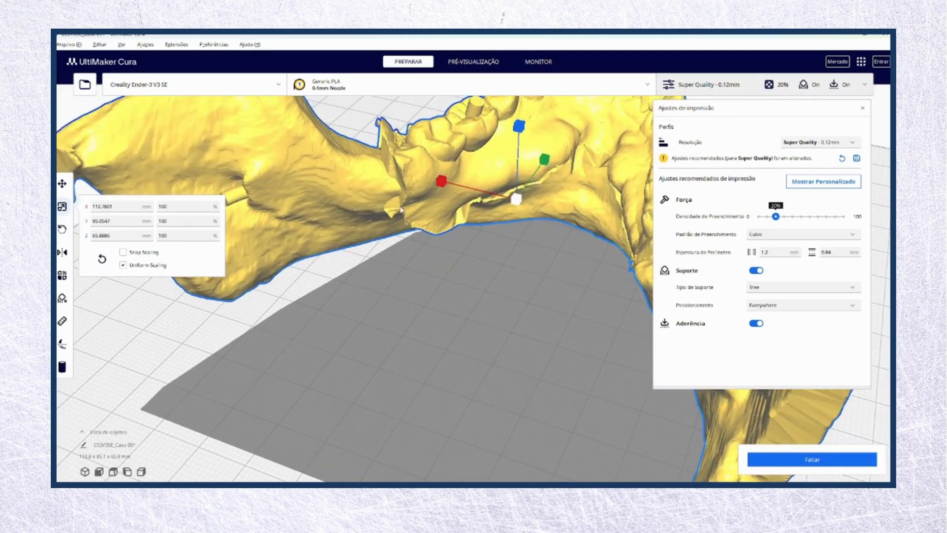
right_drag(401, 210, 448, 357)
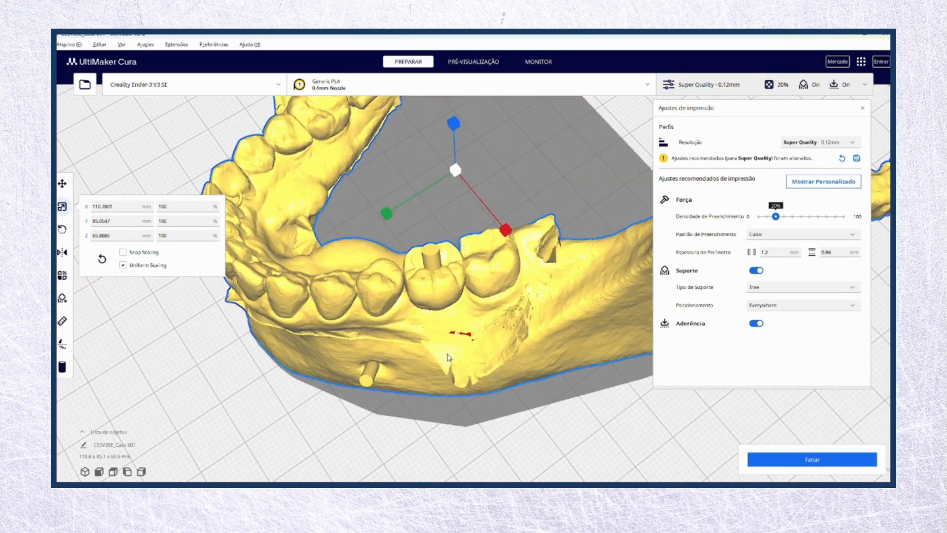
Examine the whole mandible on the build plate from the front, from above and from the side.
right_click(448, 357)
click(358, 344)
right_drag(345, 341, 641, 323)
scroll(581, 324, down, 5)
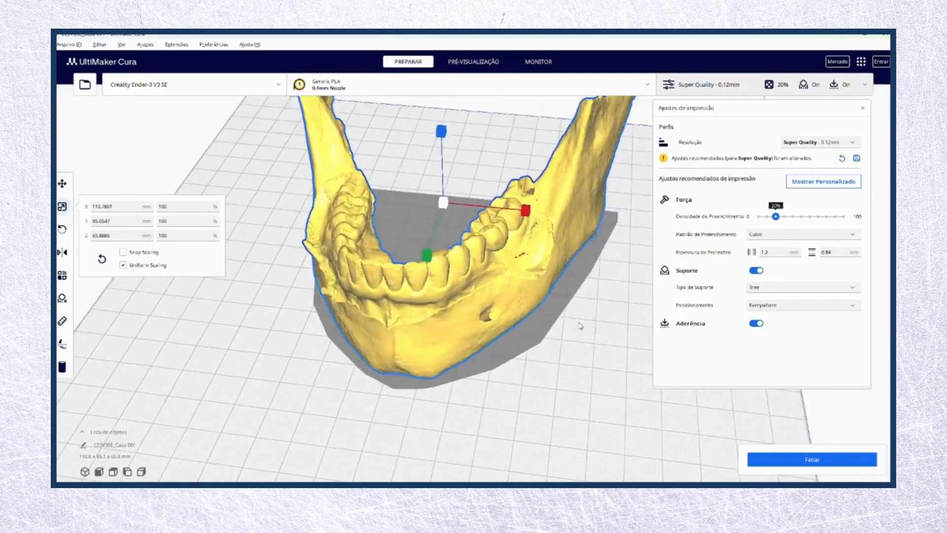
right_drag(579, 258, 380, 291)
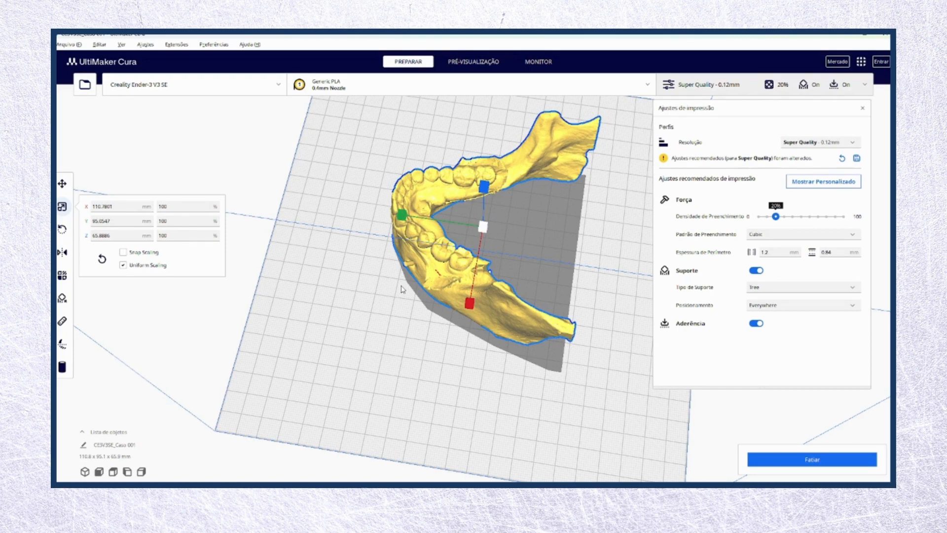
right_drag(413, 315, 544, 270)
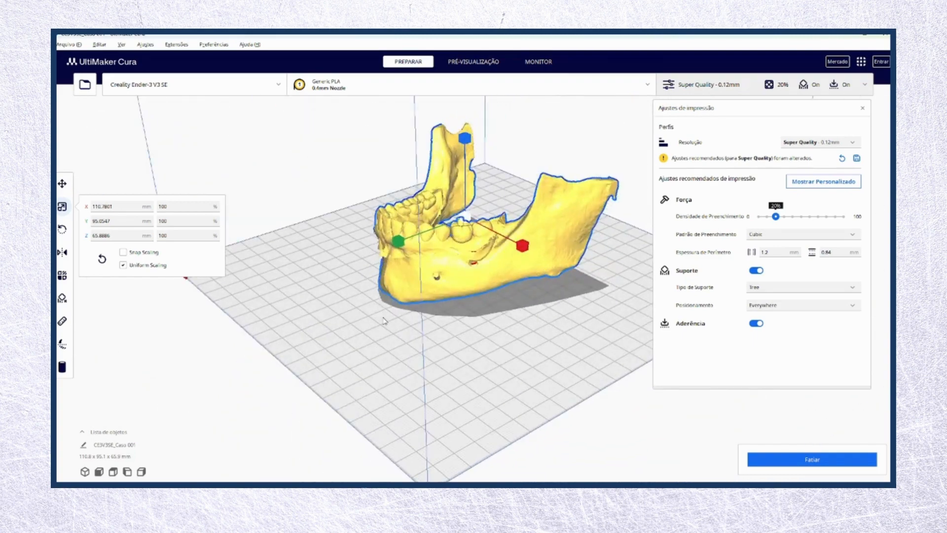